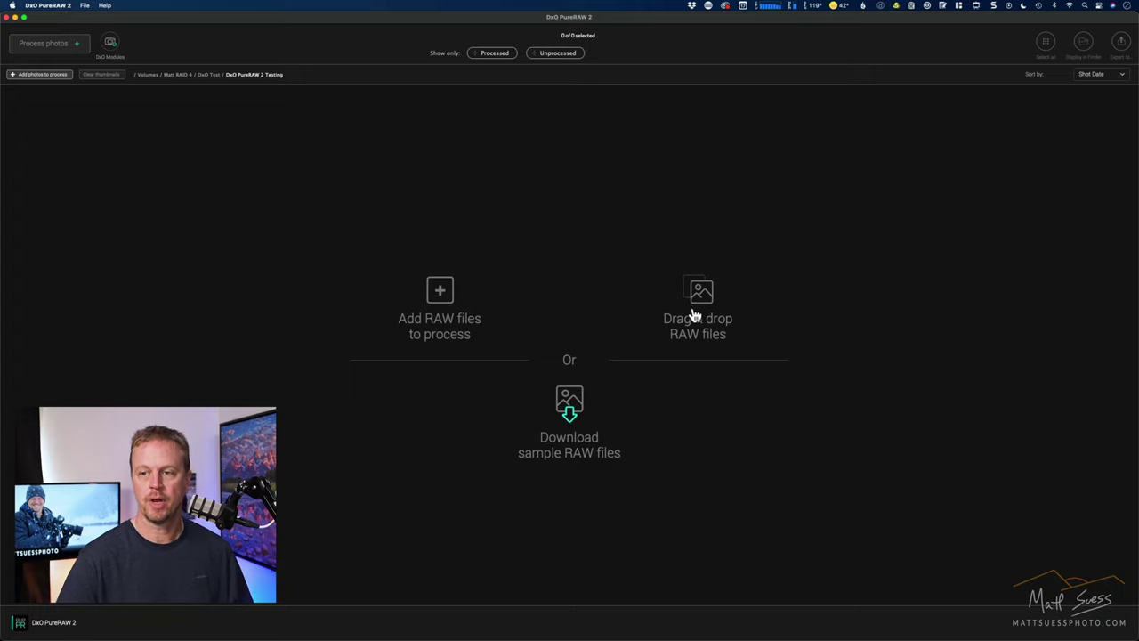
Drag 12-9-21_1774_emx.ORF from the Finder testing folder into DxO PureRAW 2's drop area.
key("super+Tab")
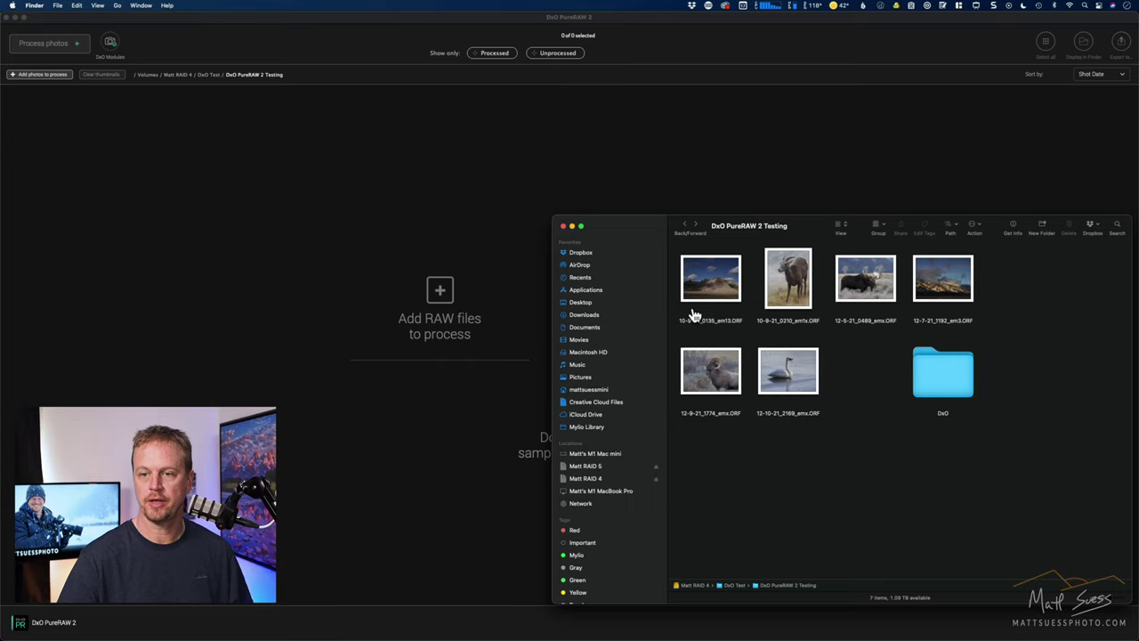
left_click(719, 374)
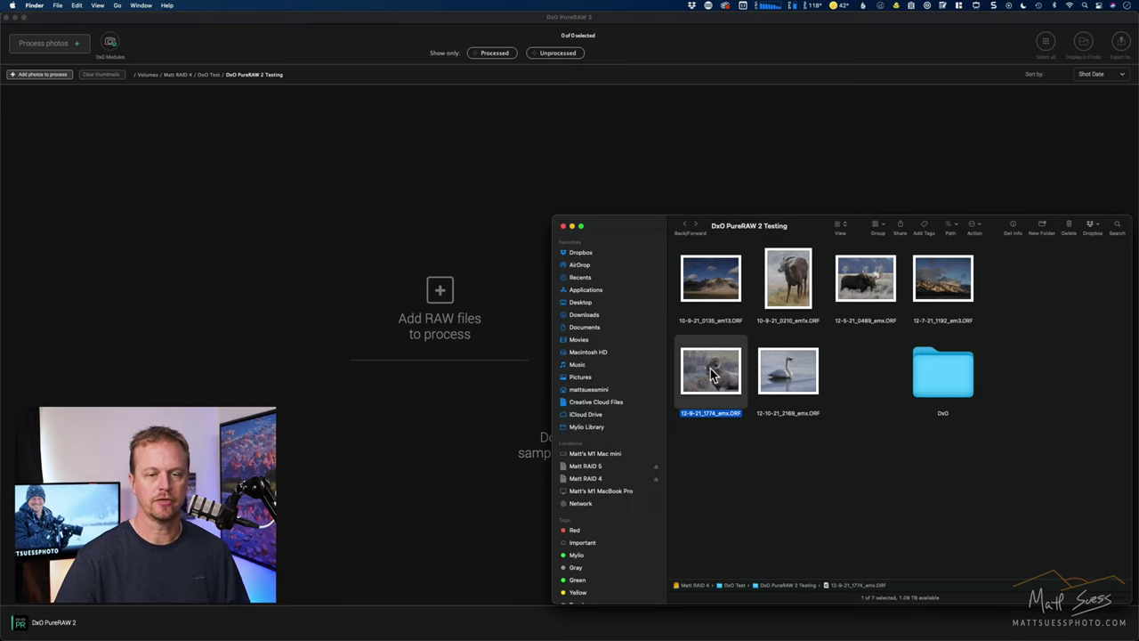
left_click_drag(712, 373, 372, 208)
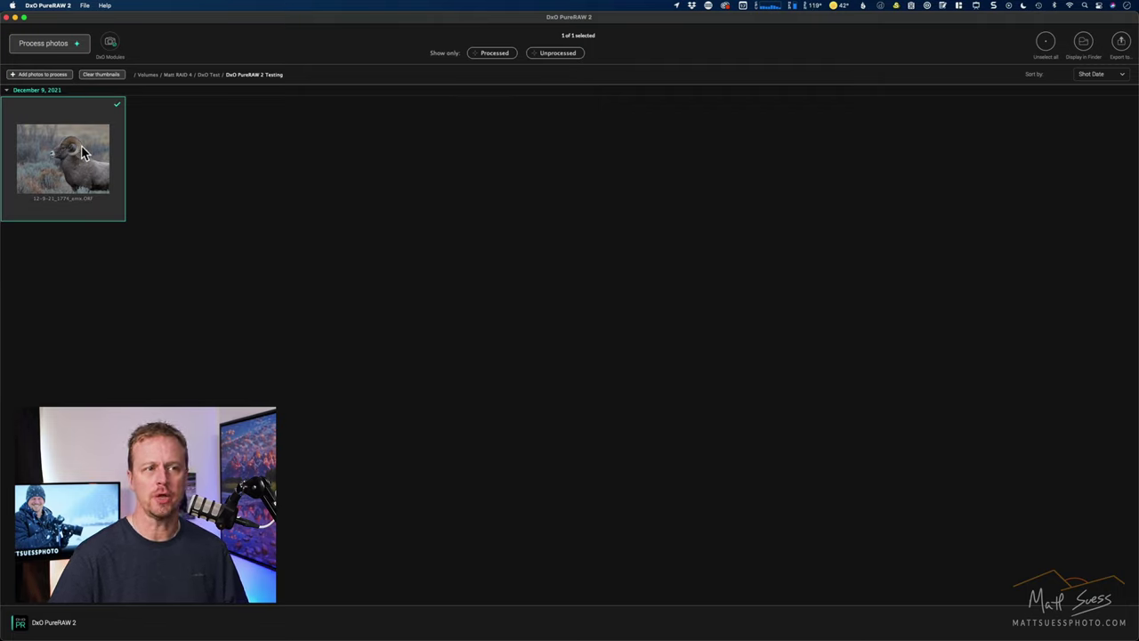
left_click(109, 43)
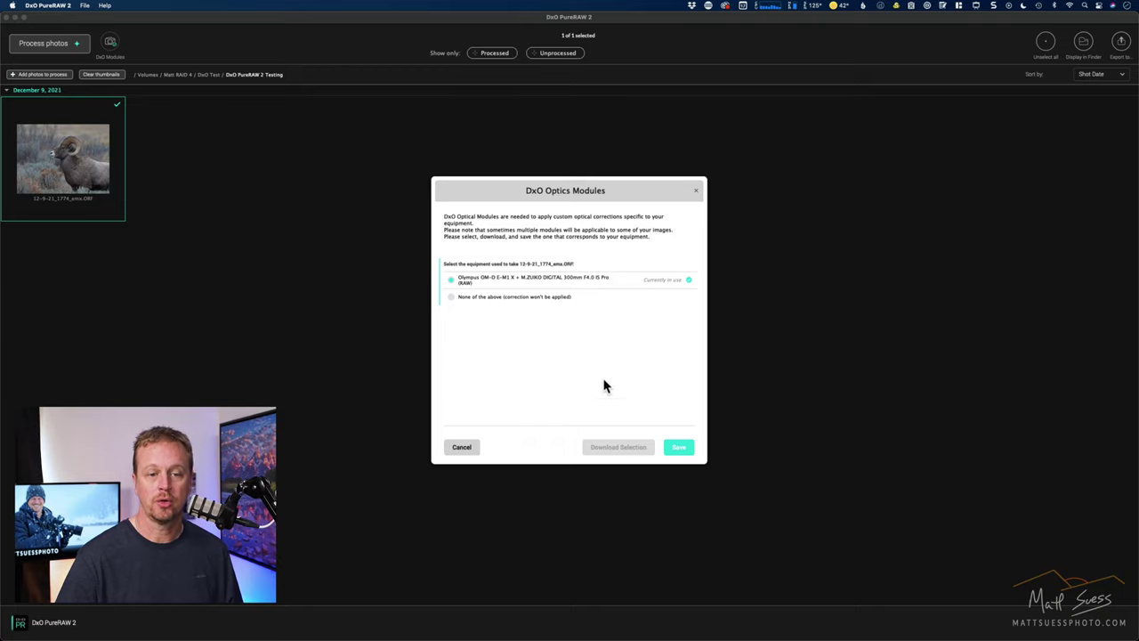
left_click(463, 446)
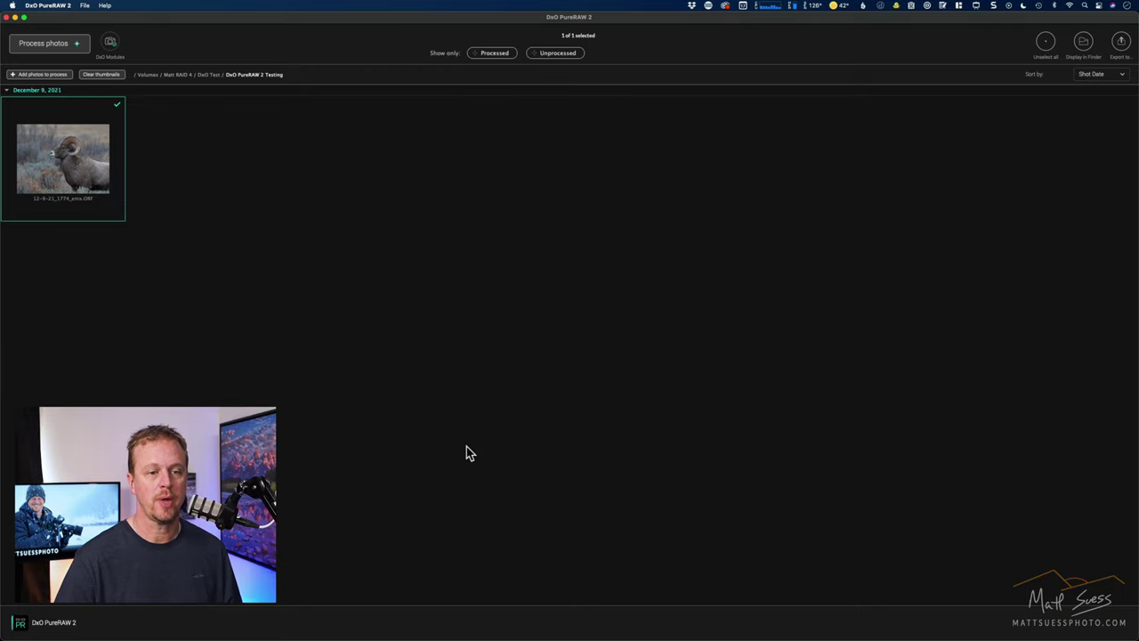
Review the ram photo's settings: DeepPRIME, DNG output, both optical corrections, saving to the 'DxO' folder.
left_click(56, 43)
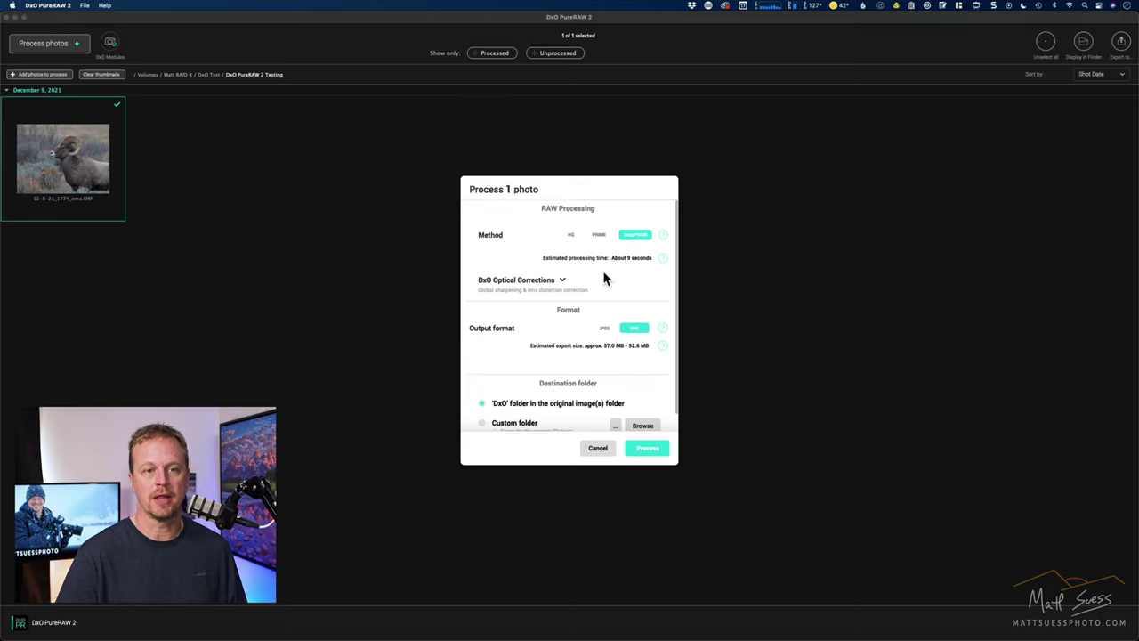
left_click(561, 281)
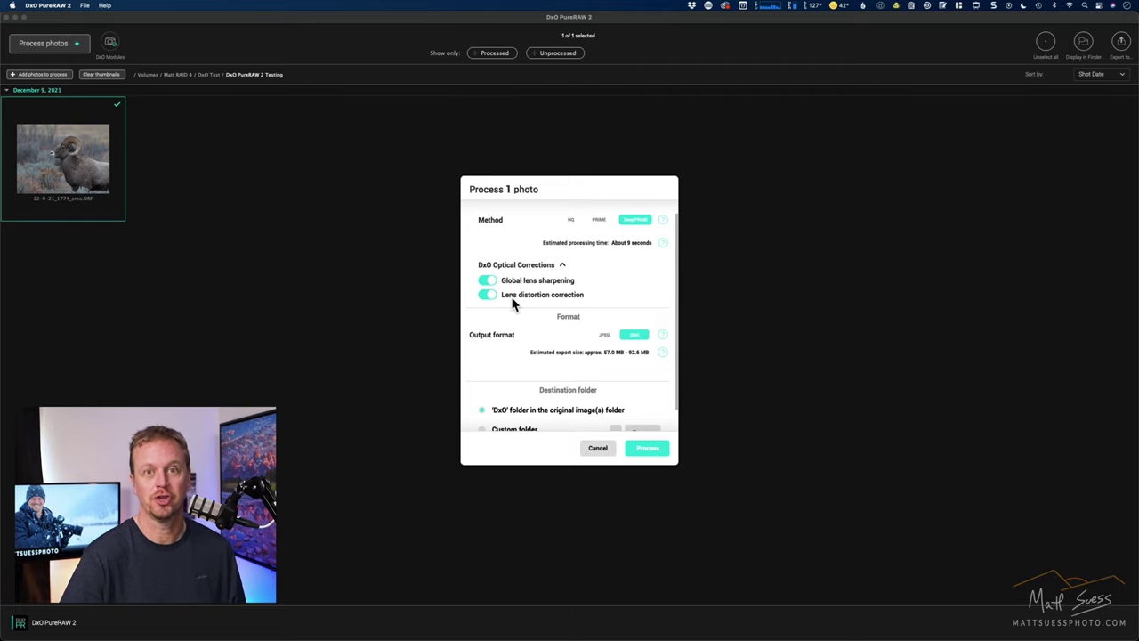
scroll(561, 343, "down", 2)
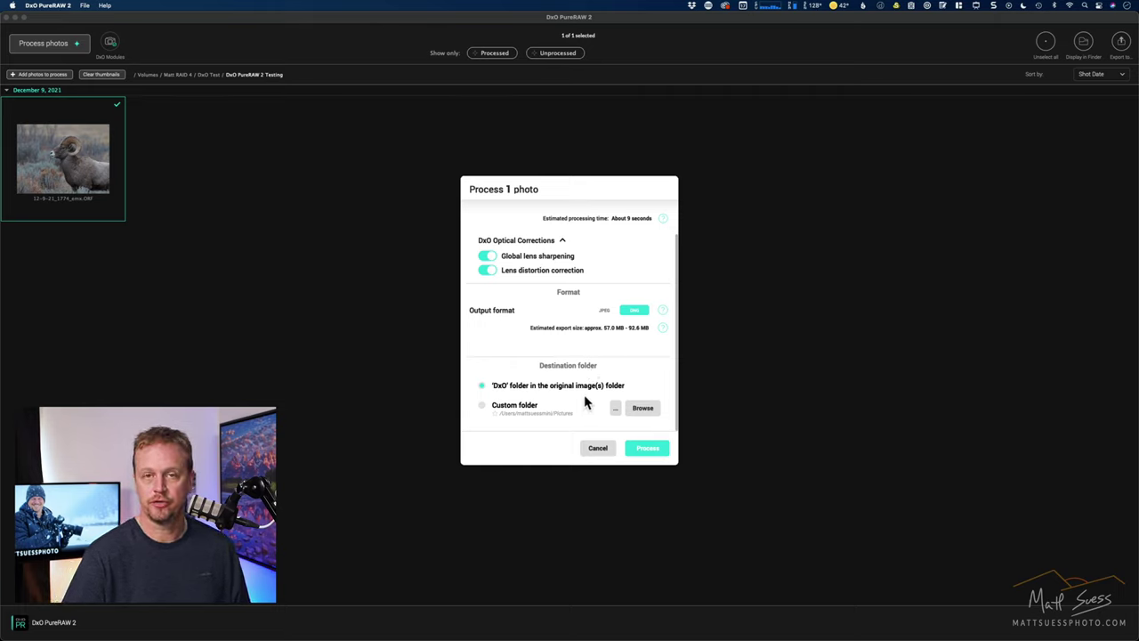
Process the ram photo to a DeepPRIME DNG, then cancel the export options without exporting.
left_click(646, 449)
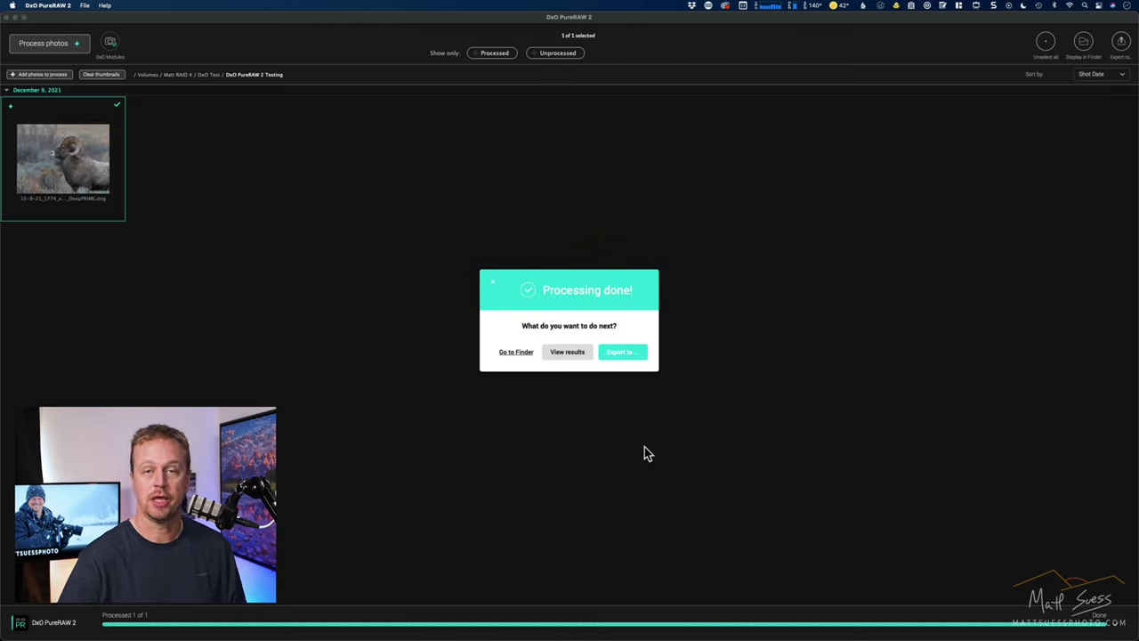
left_click(622, 352)
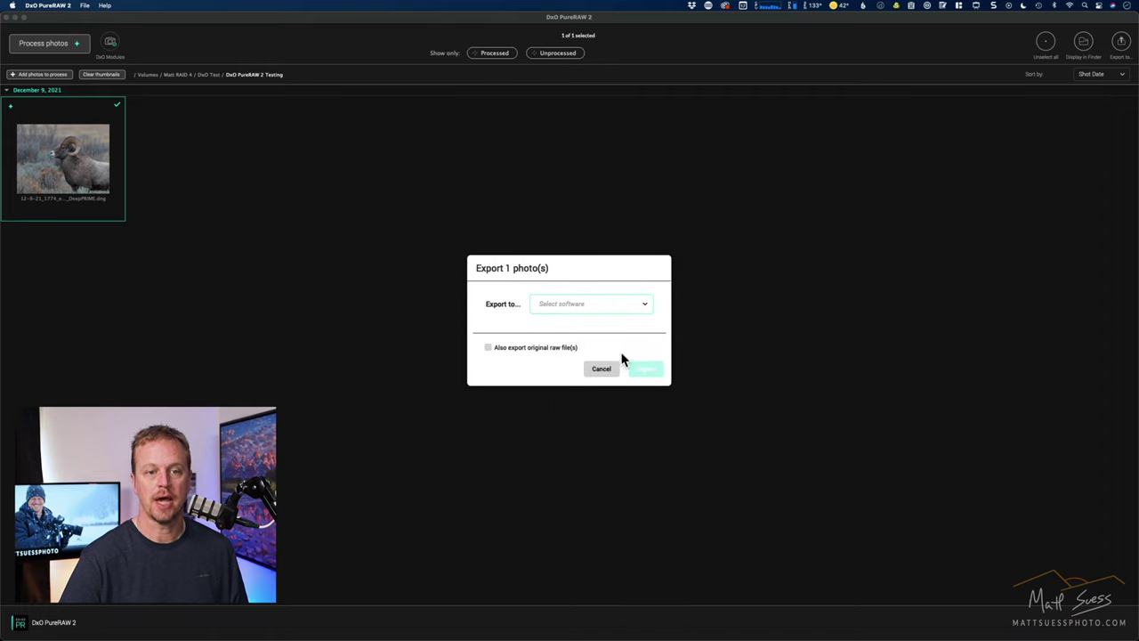
left_click(606, 311)
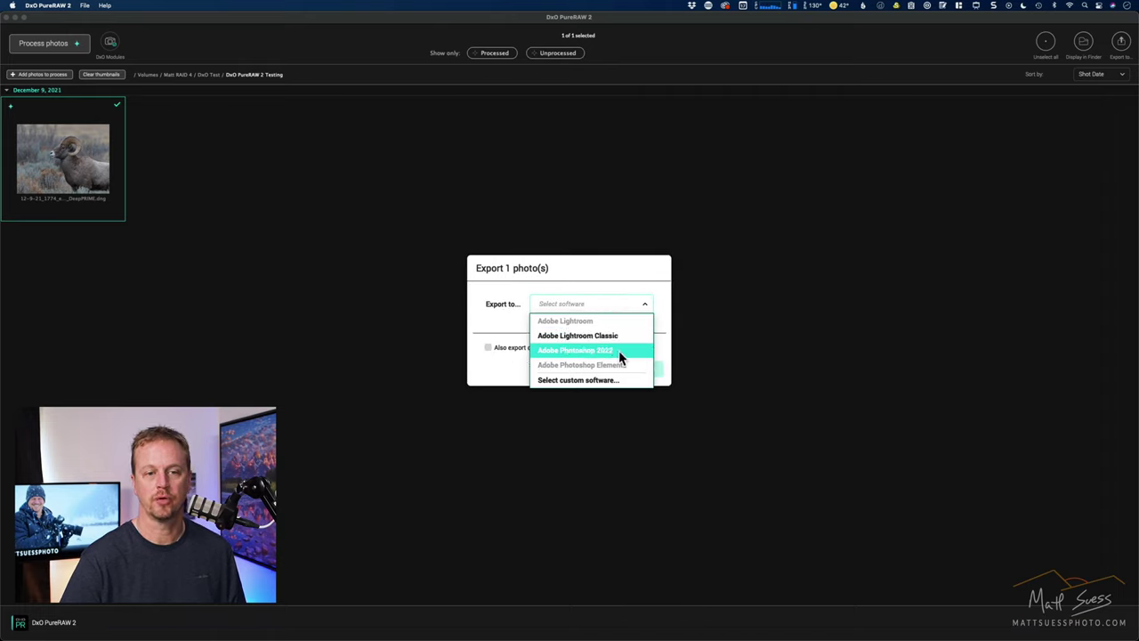
left_click(605, 272)
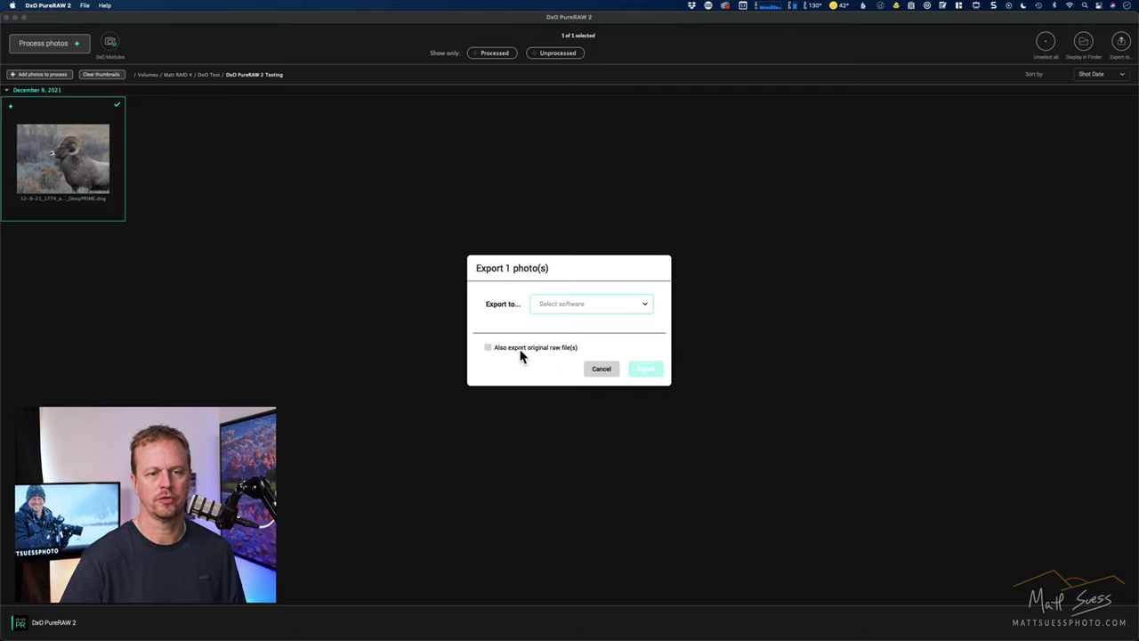
left_click(600, 369)
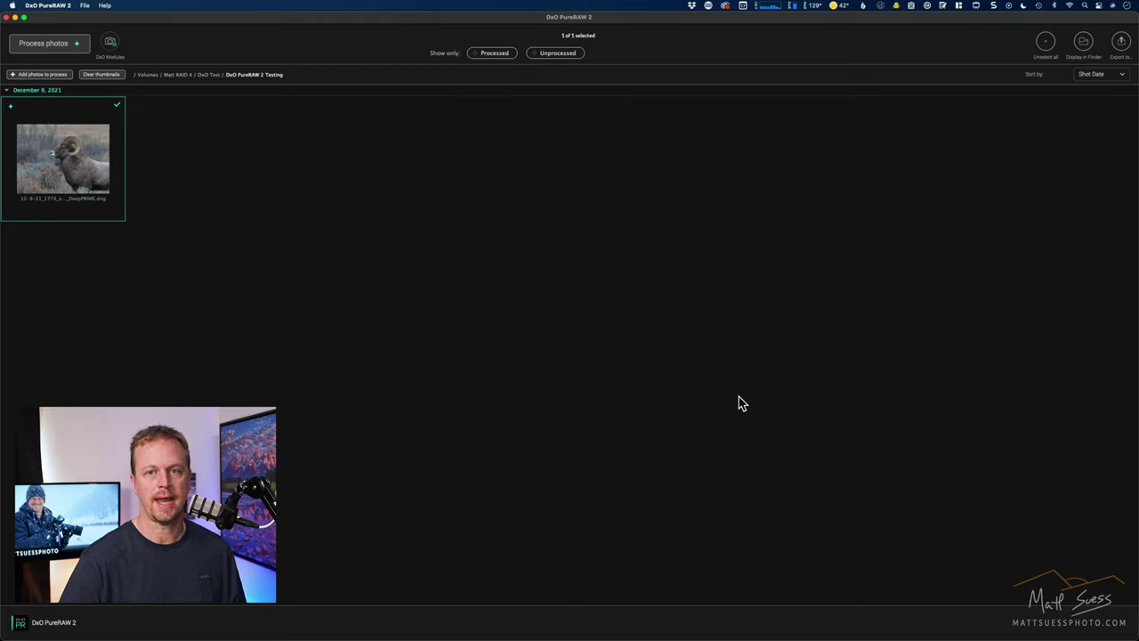
double_click(114, 210)
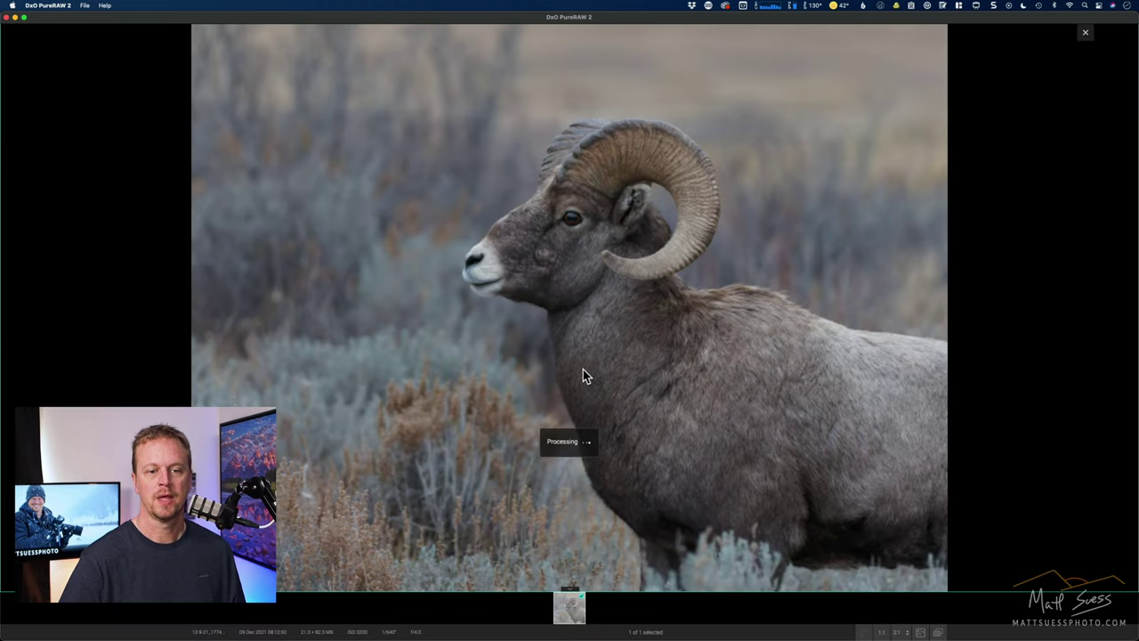
left_click(921, 633)
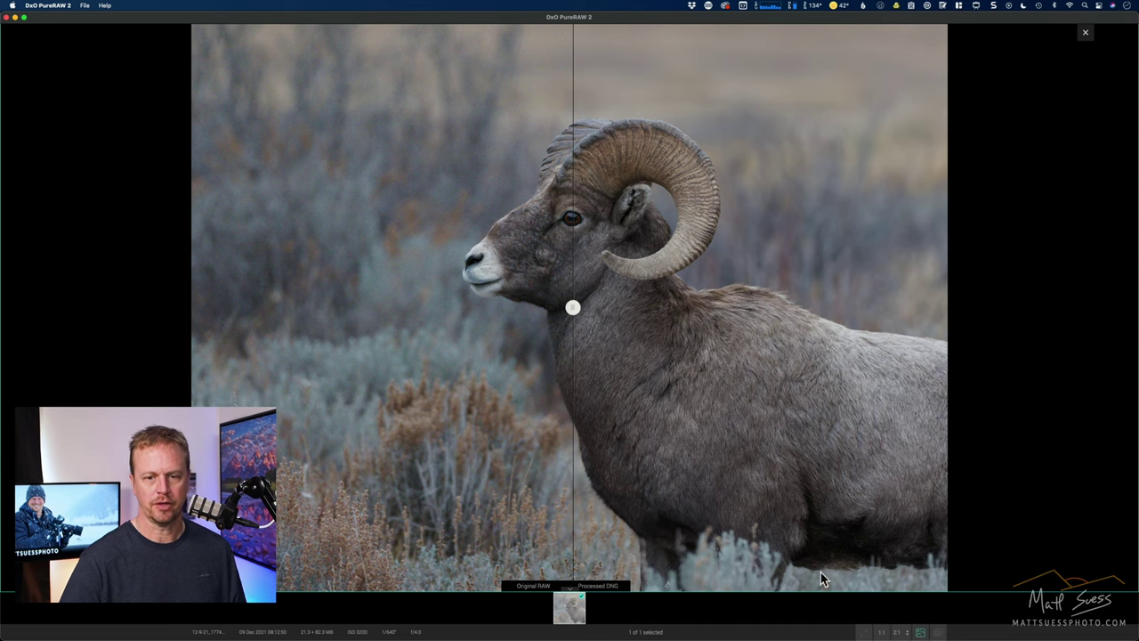
left_click(881, 631)
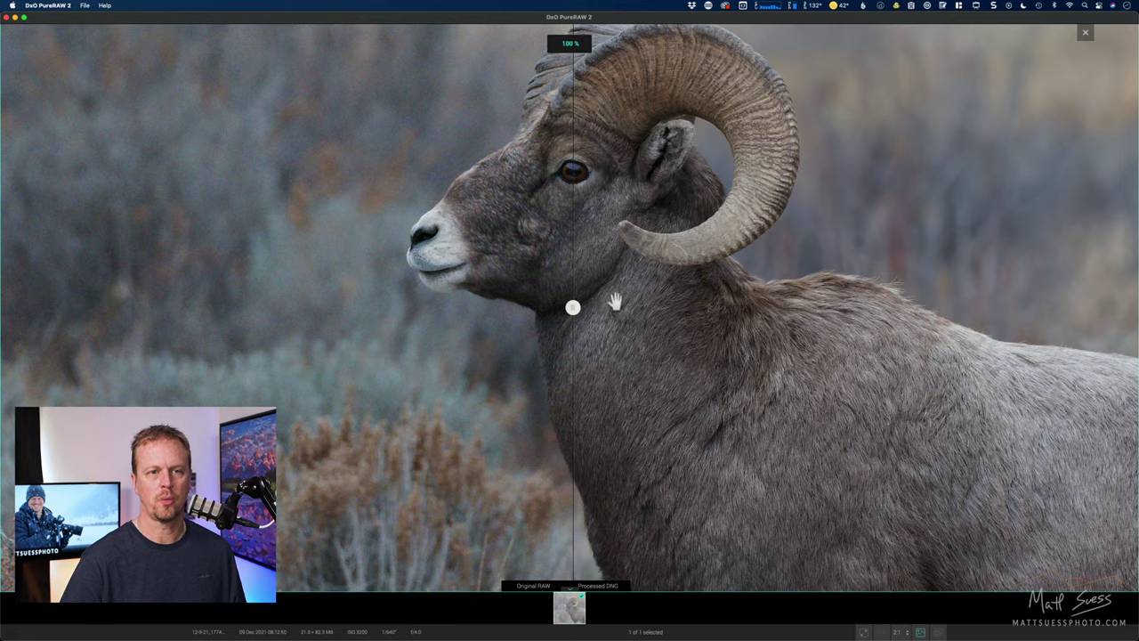
left_click_drag(596, 298, 610, 460)
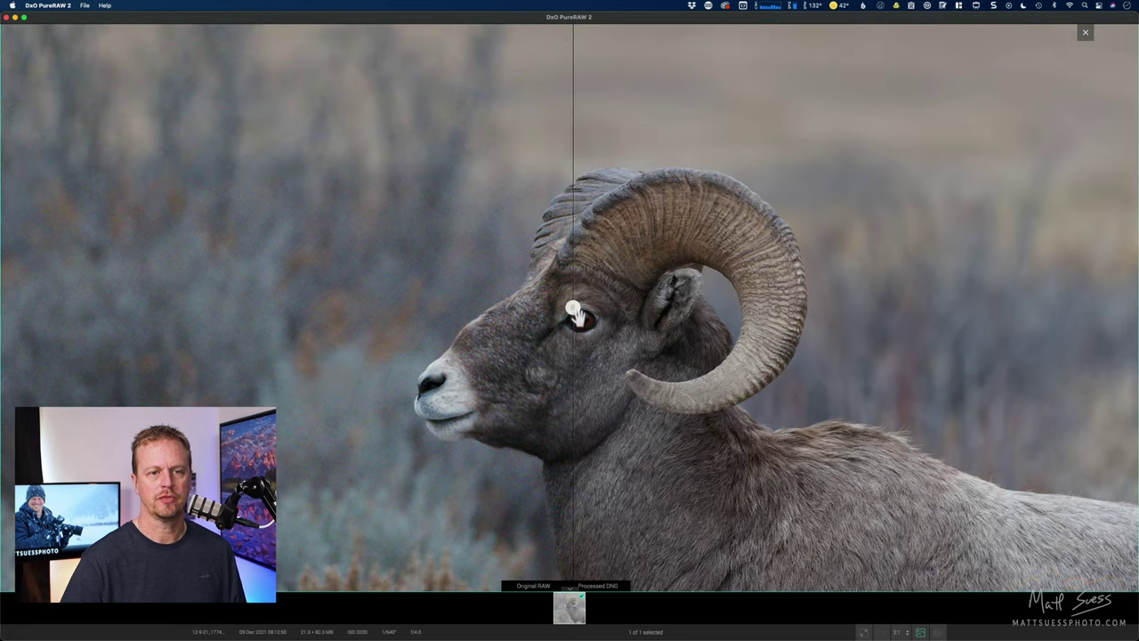
left_click_drag(574, 312, 345, 285)
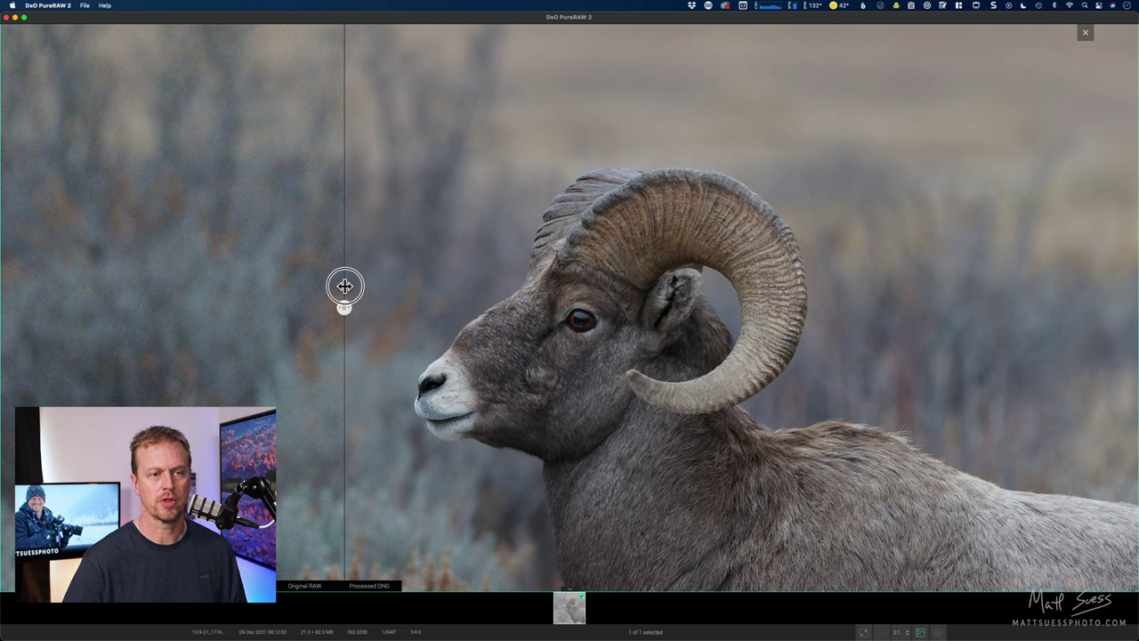
left_click_drag(345, 286, 399, 272)
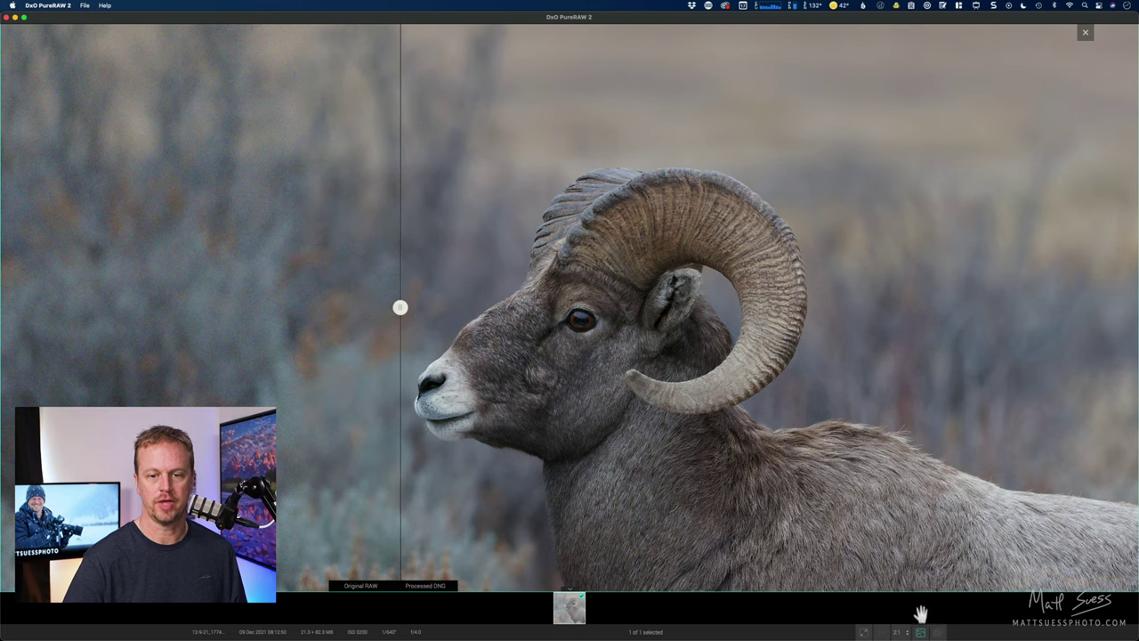
left_click(897, 632)
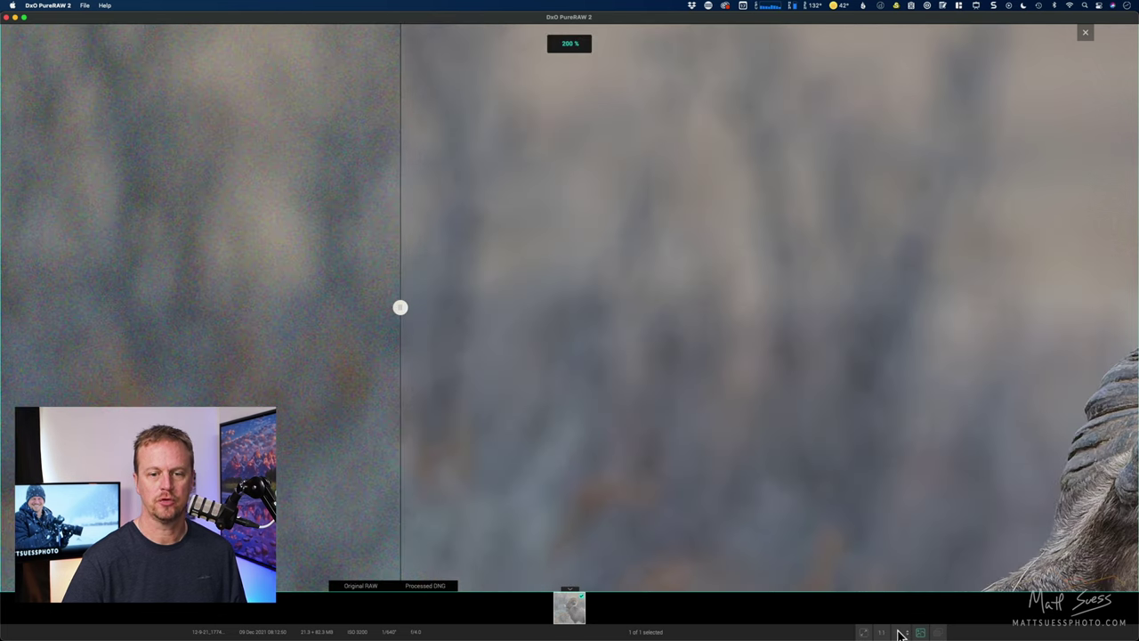
left_click_drag(844, 489, 325, 321)
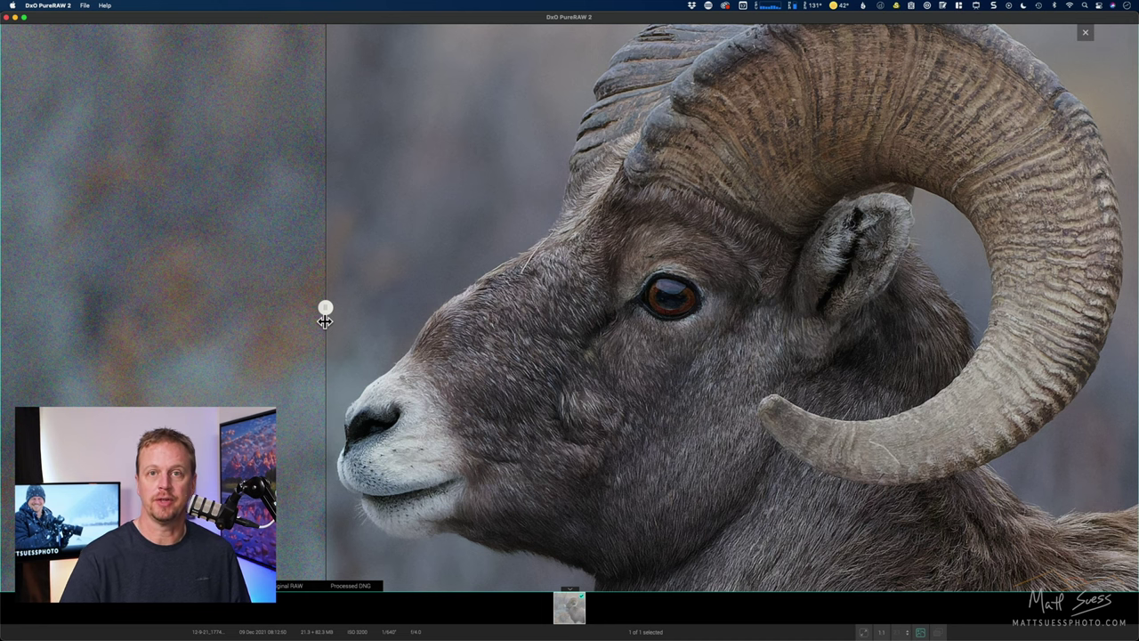
left_click(1084, 33)
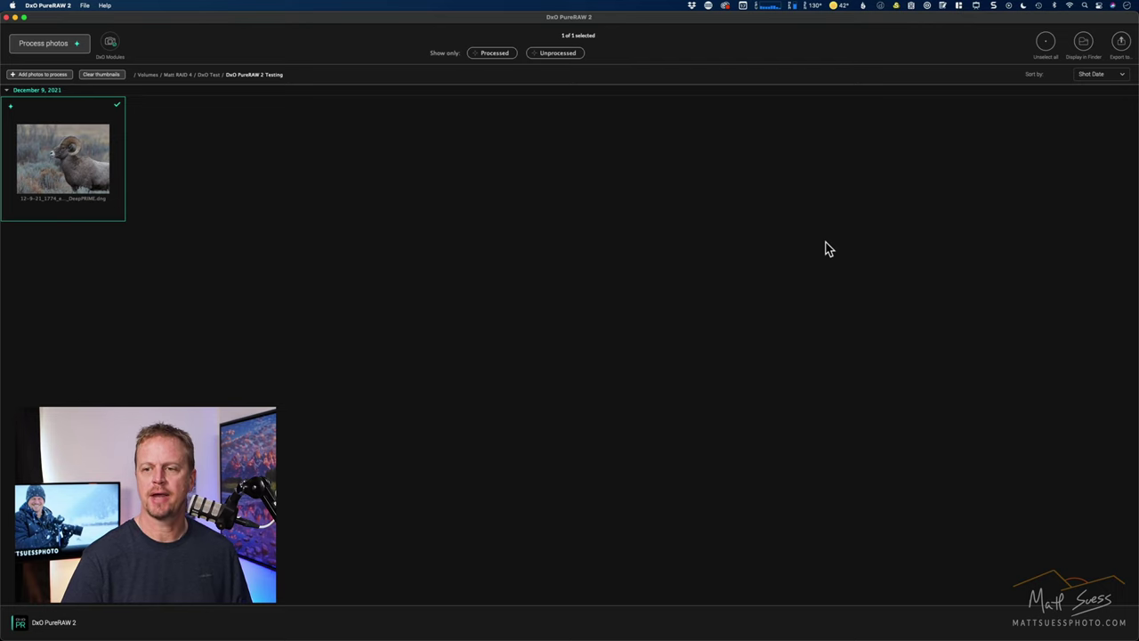
Confirm DxO PureRAW 2's Finder Extensions box is ticked, then quit System Preferences.
key("super+r")
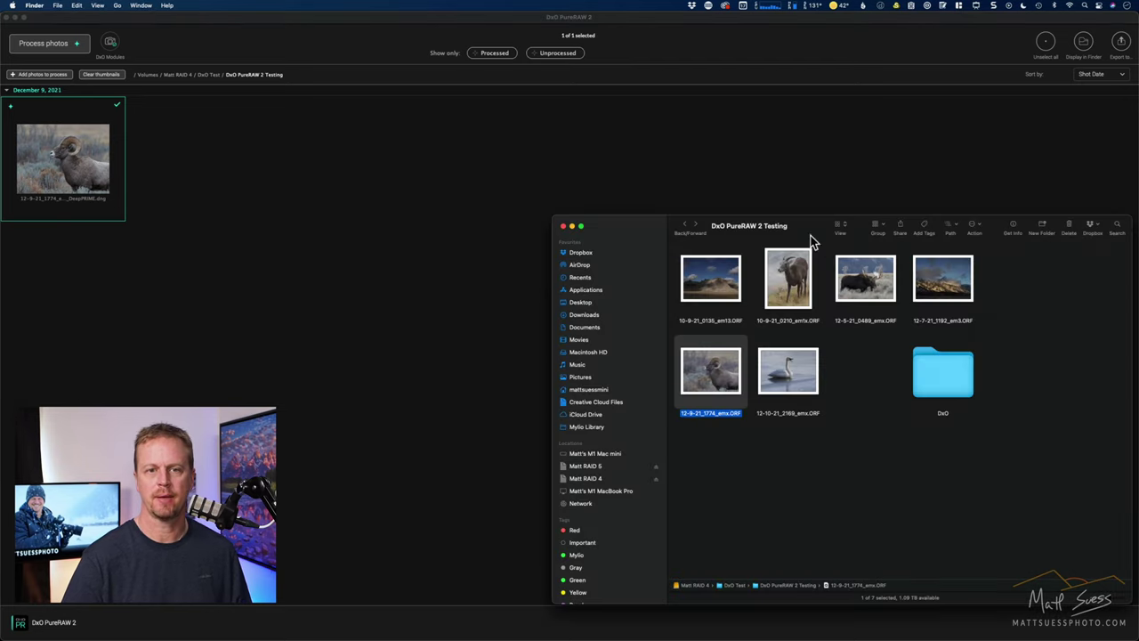
left_click_drag(632, 225, 469, 212)
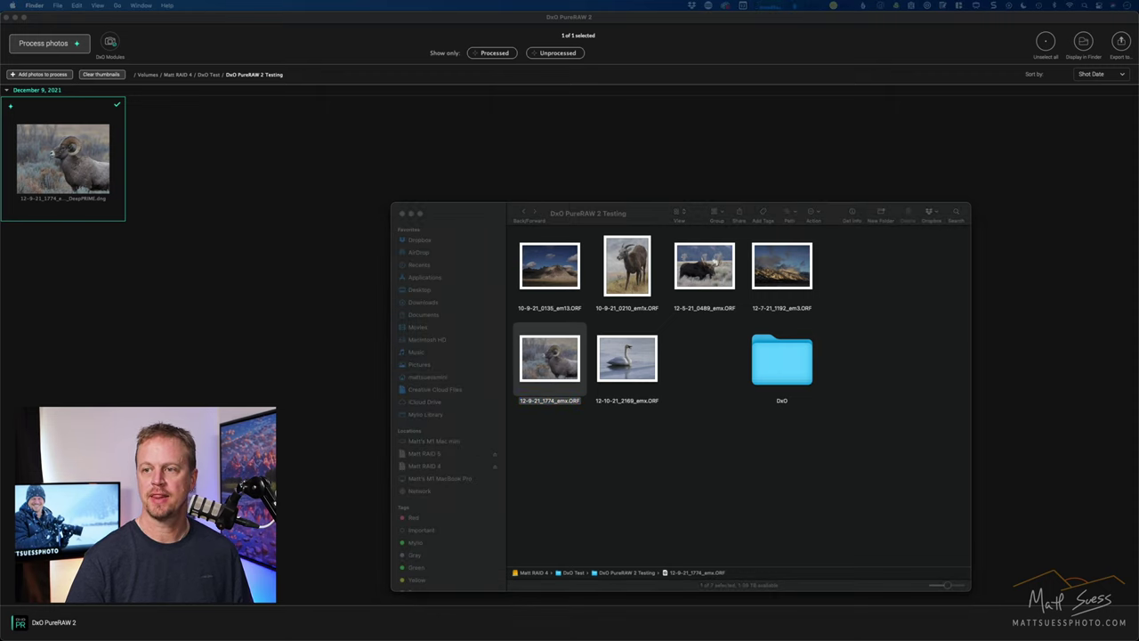
left_click_drag(948, 139, 610, 107)
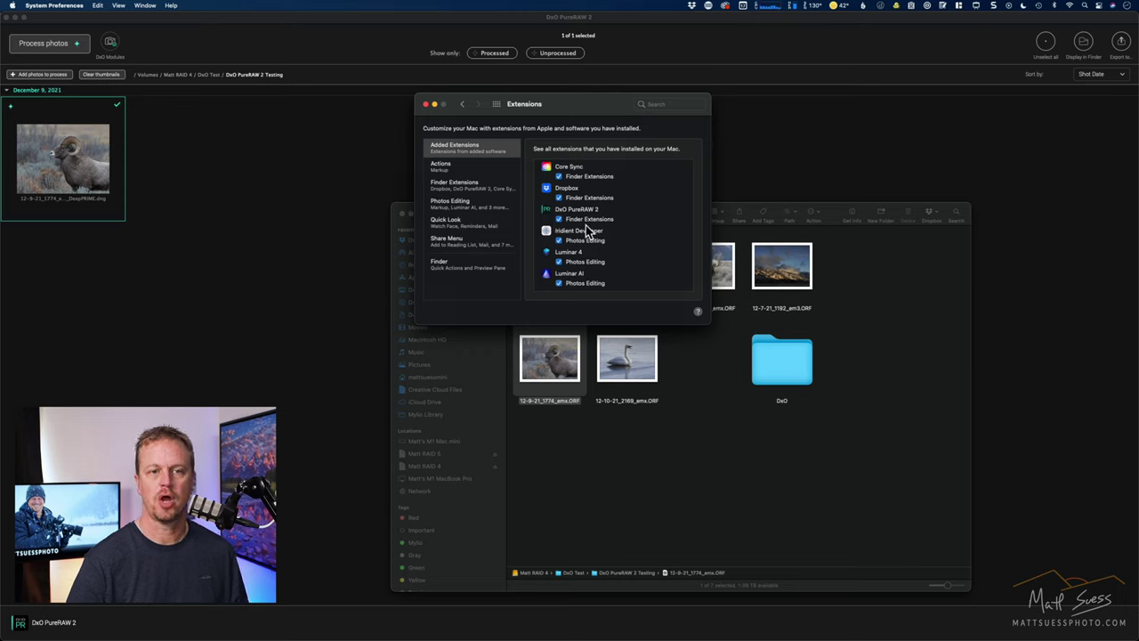
key("super+q")
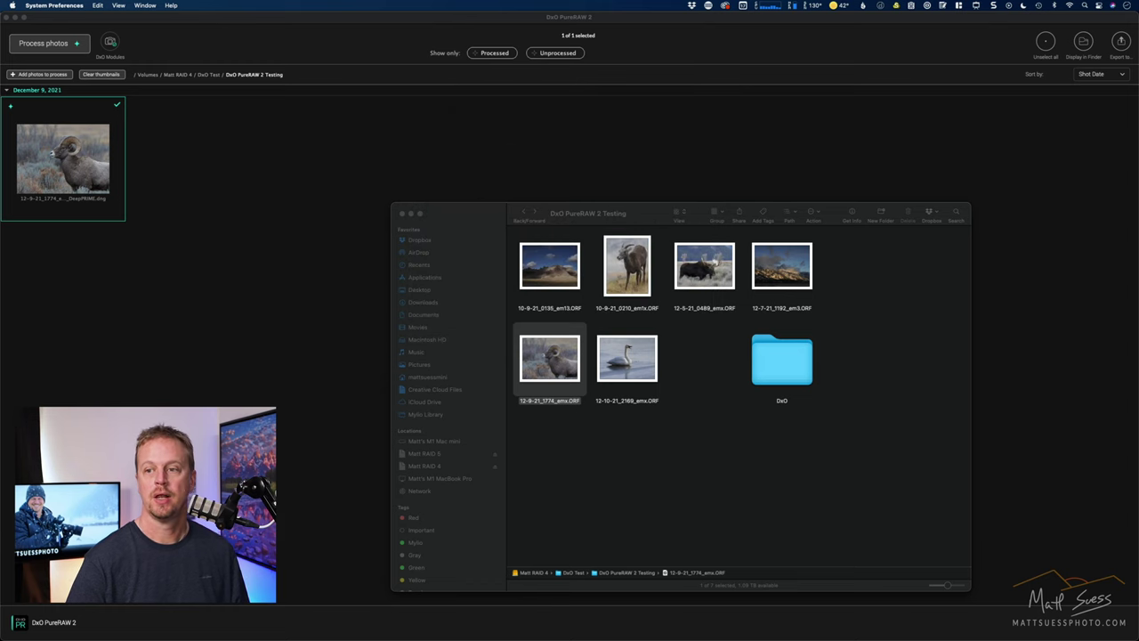
Run DeepPRIME Process to DNG on 12-5-21_0489_emx.ORF and 10-9-21_0210_em1x.ORF, then open the DxO folder.
left_click(696, 448)
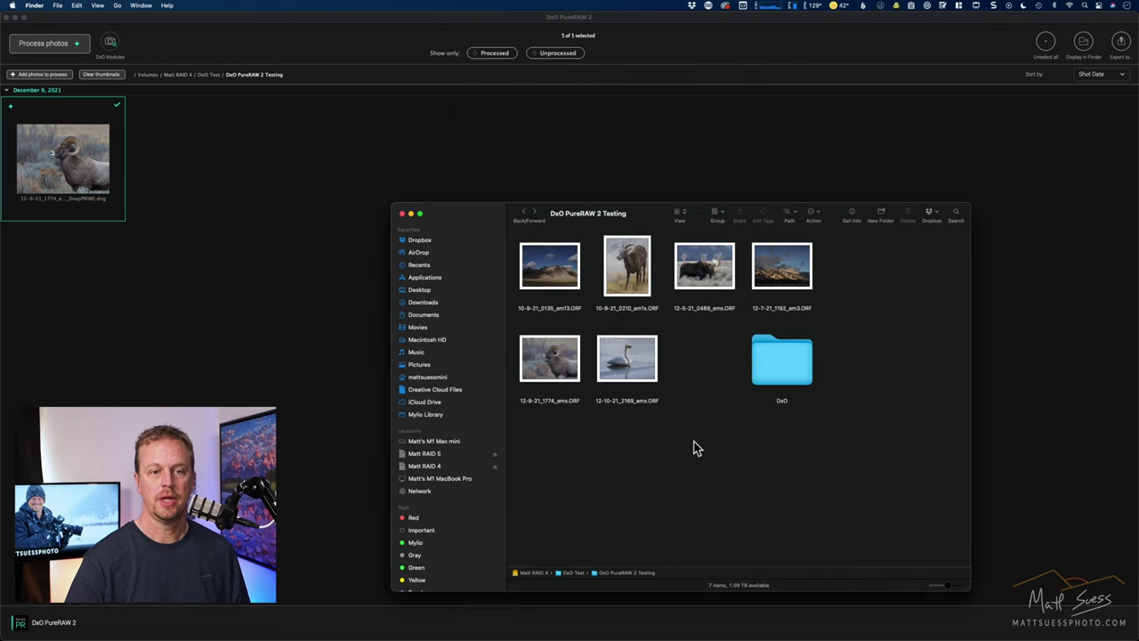
left_click(707, 271)
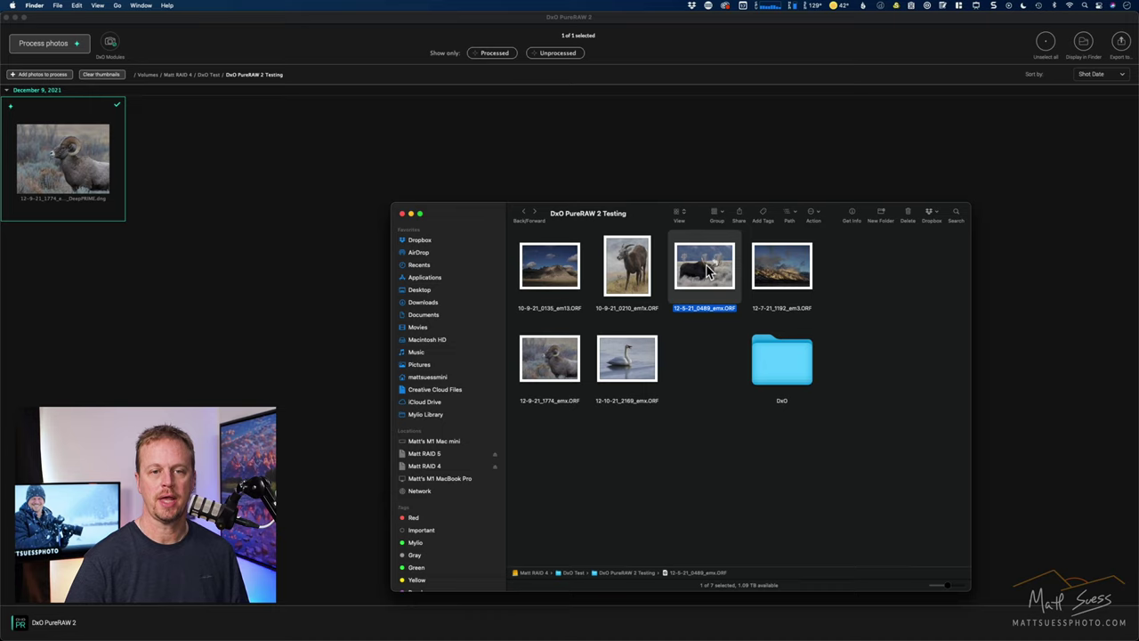
left_click(625, 272, "super")
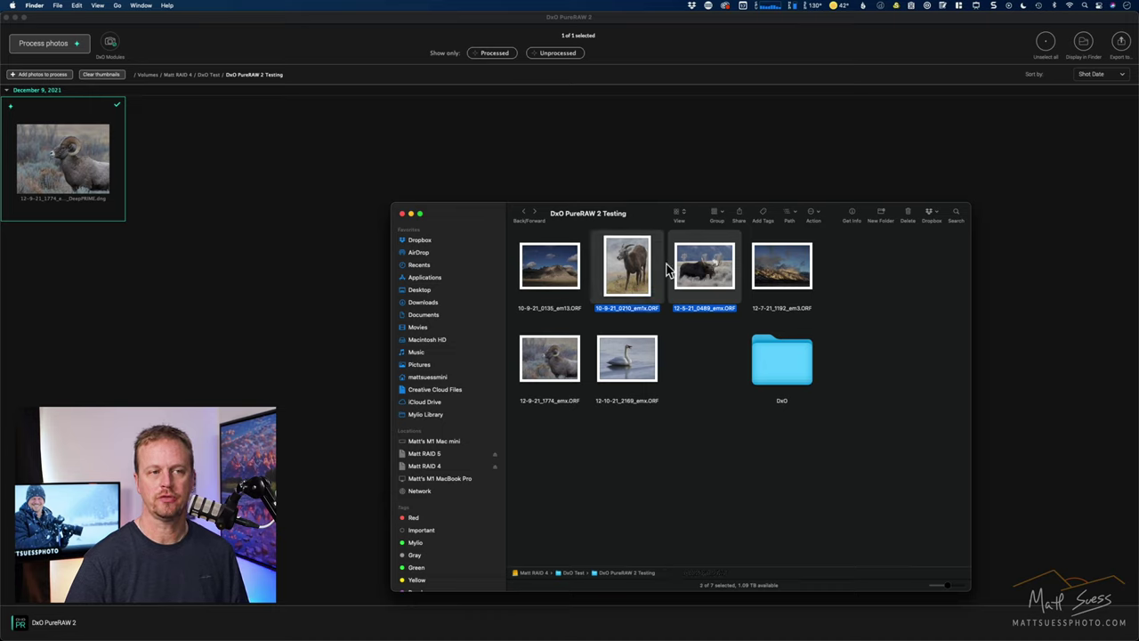
right_click(710, 271)
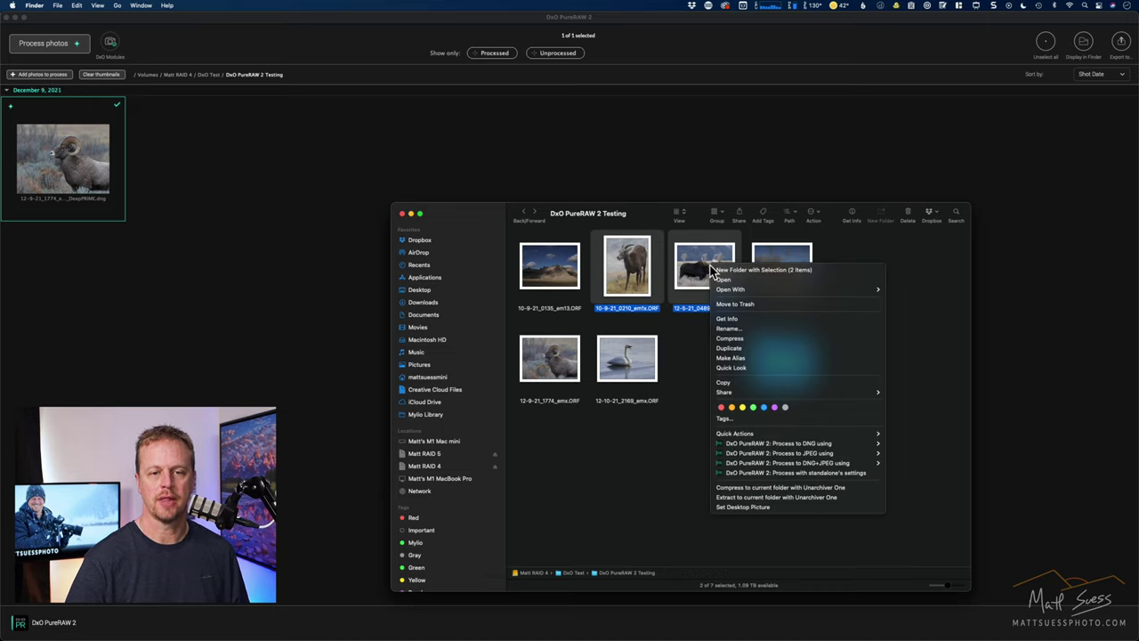
mouse_move(752, 442)
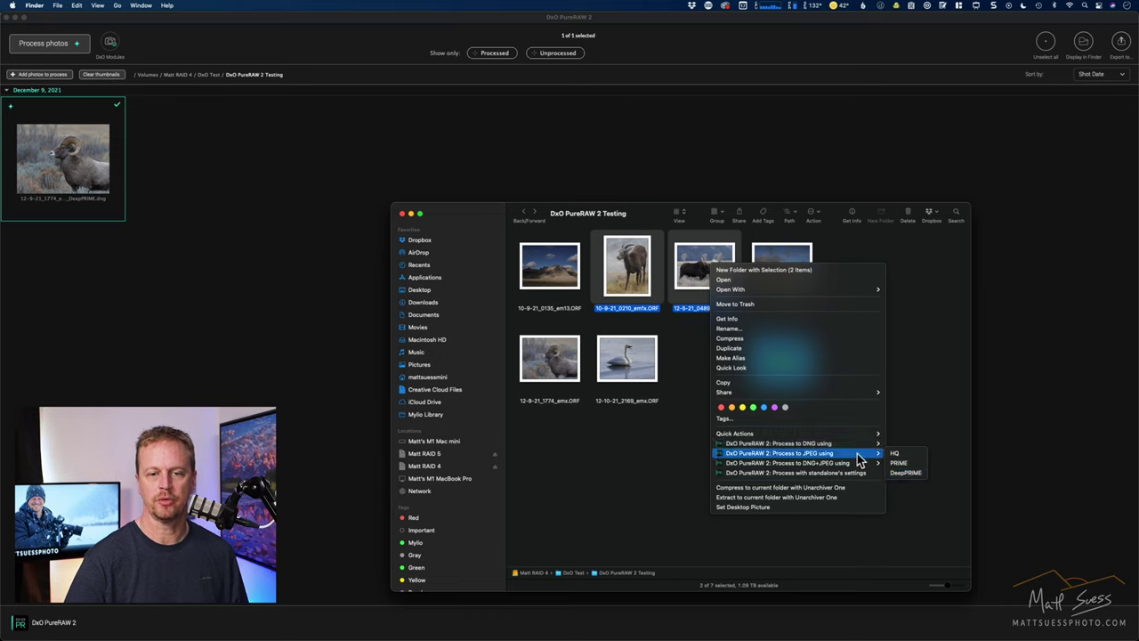
mouse_move(857, 464)
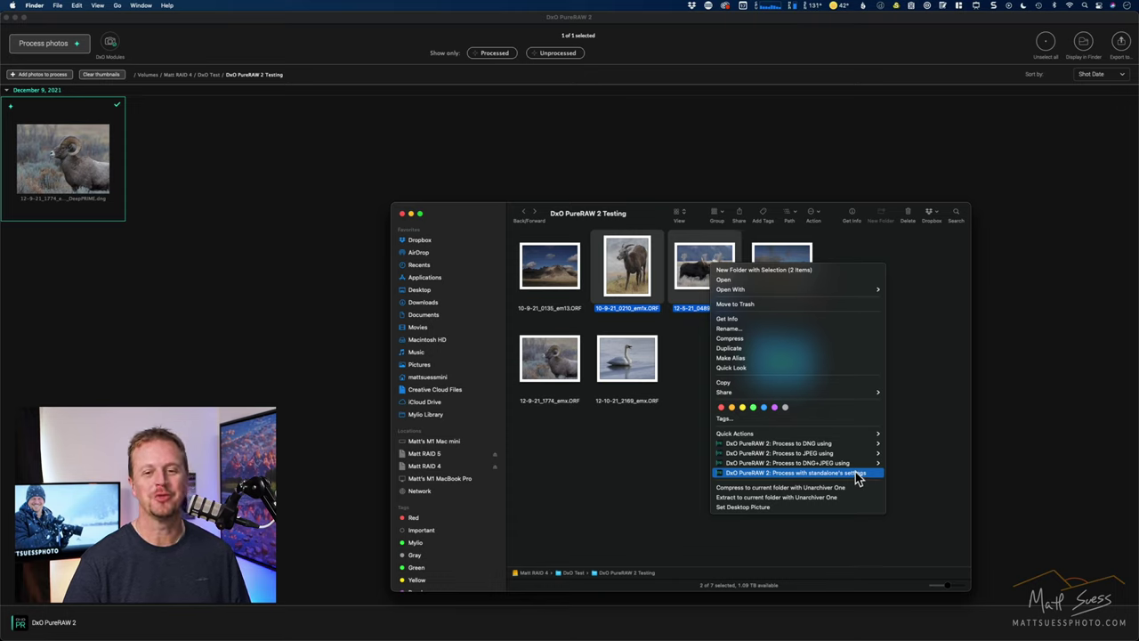
mouse_move(857, 443)
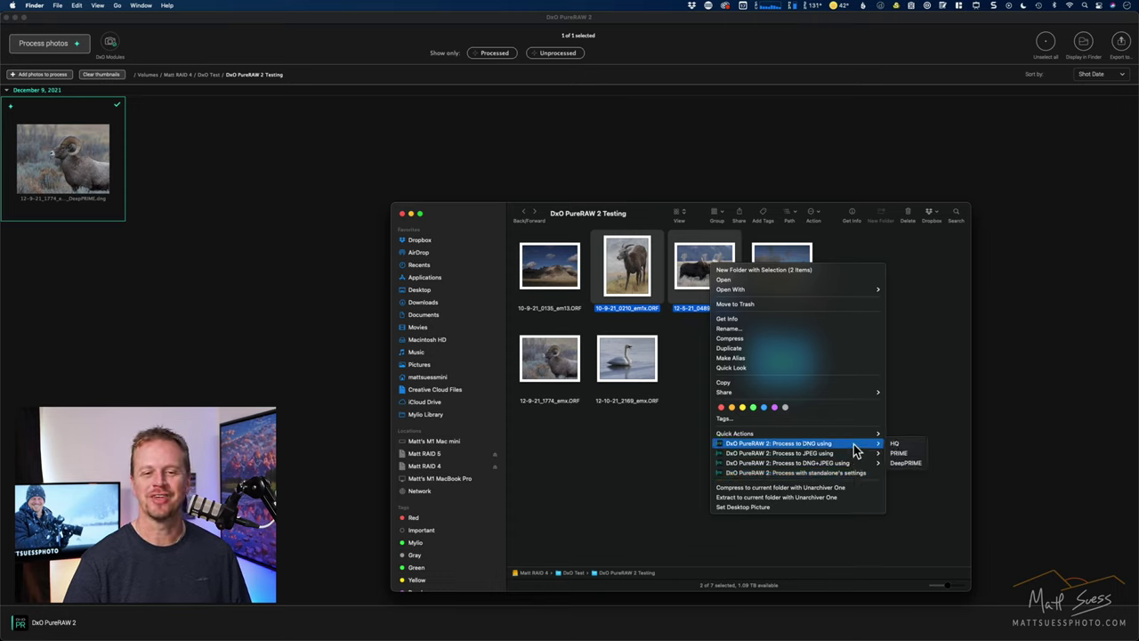
left_click(914, 464)
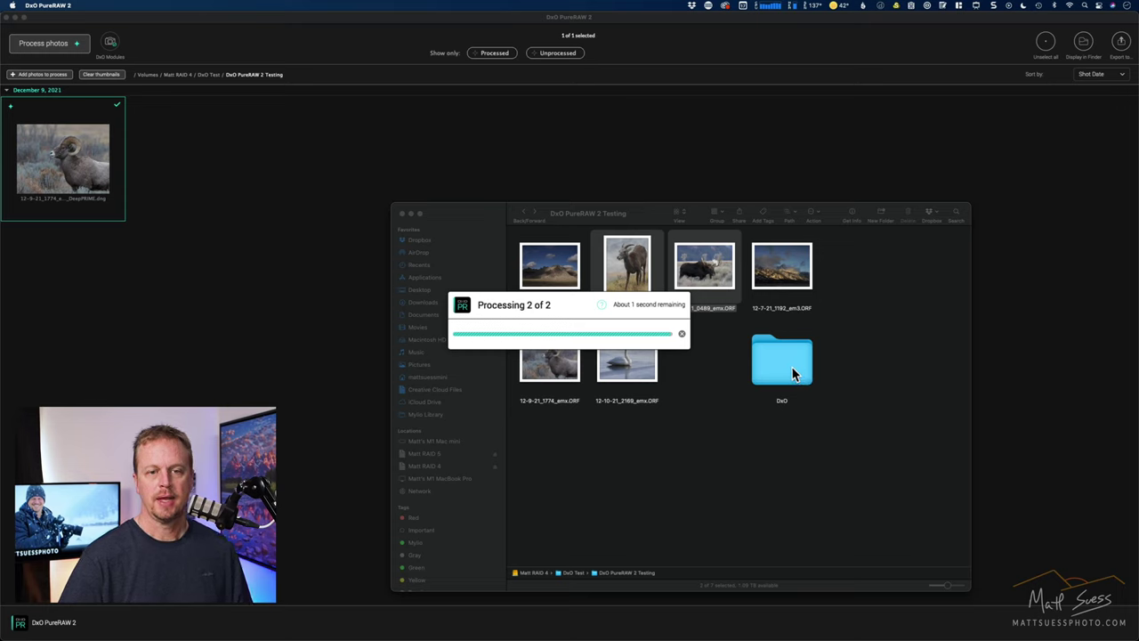
double_click(792, 372)
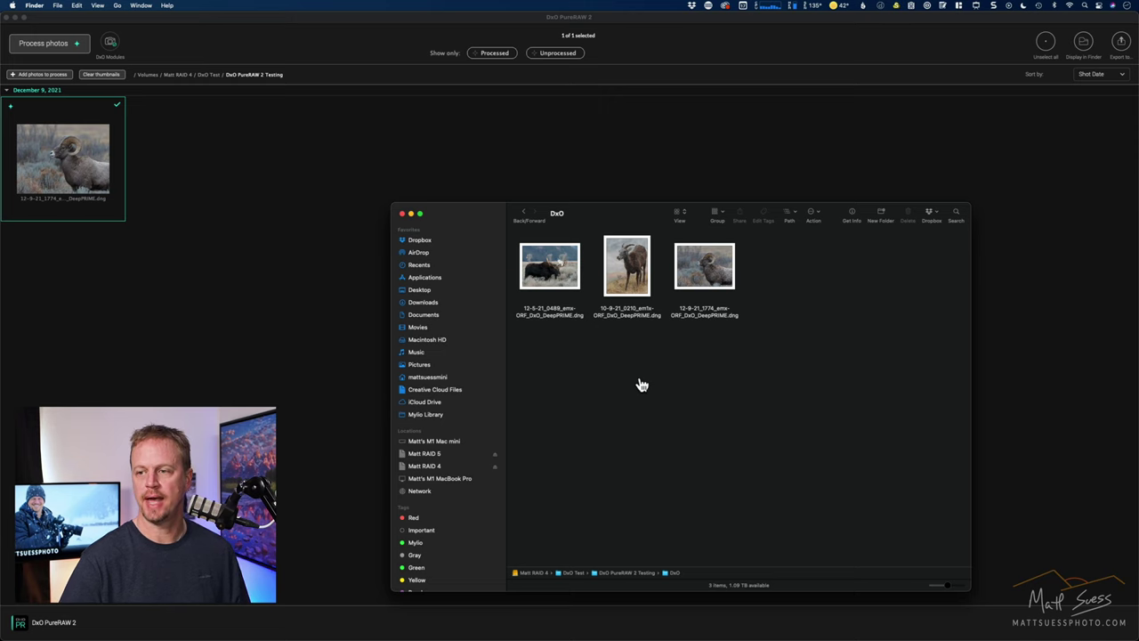
key("super+Tab")
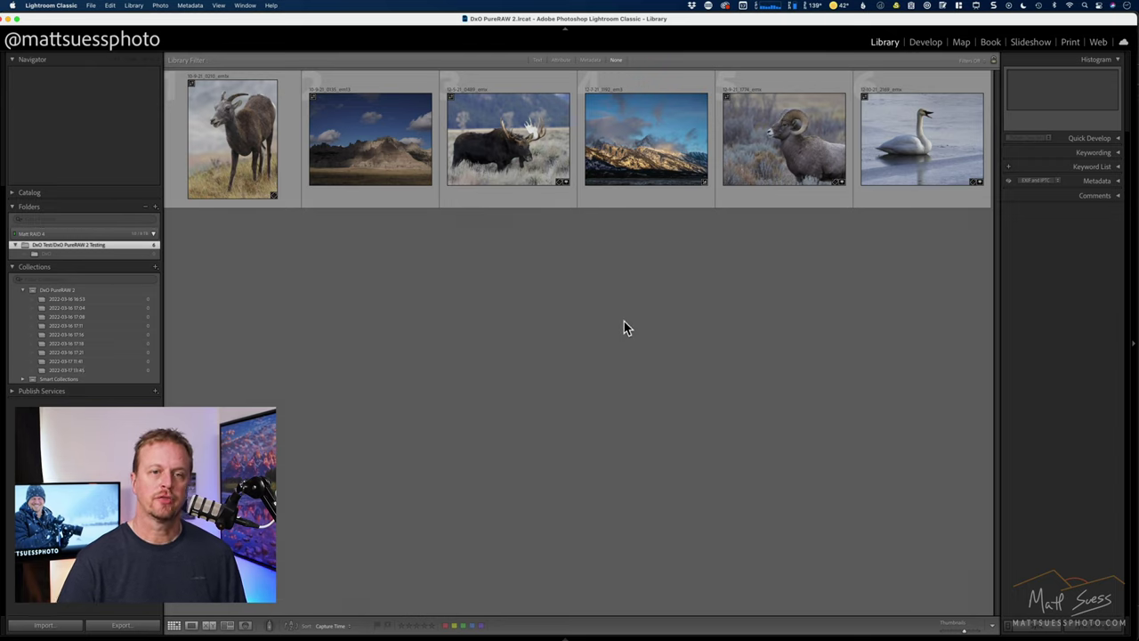
left_click(656, 152)
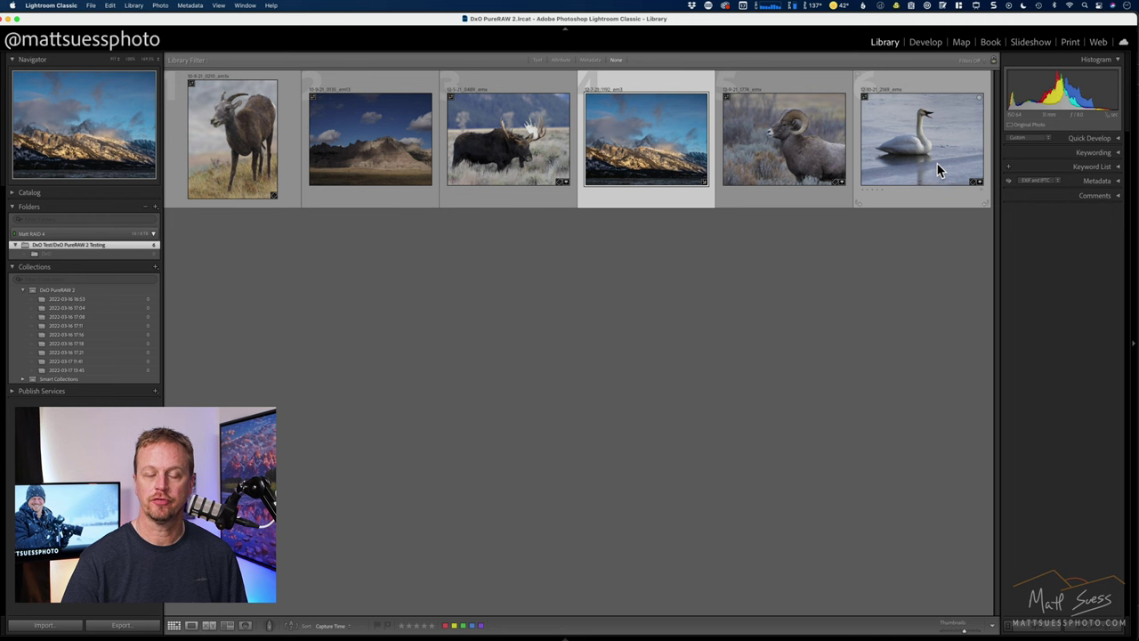
left_click(925, 42)
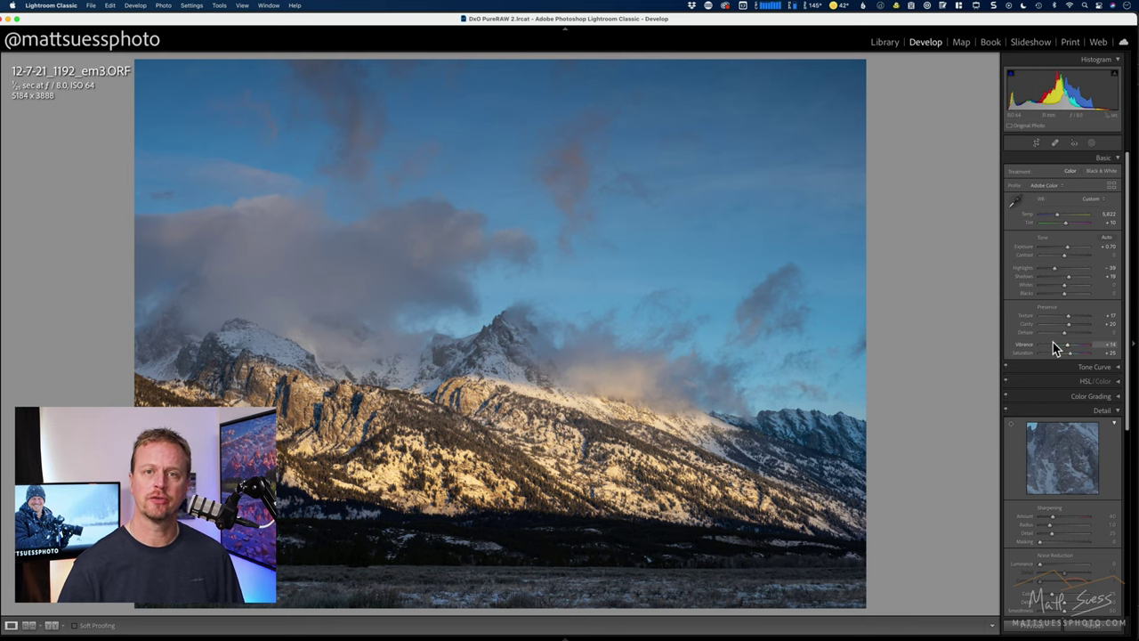
left_click(882, 45)
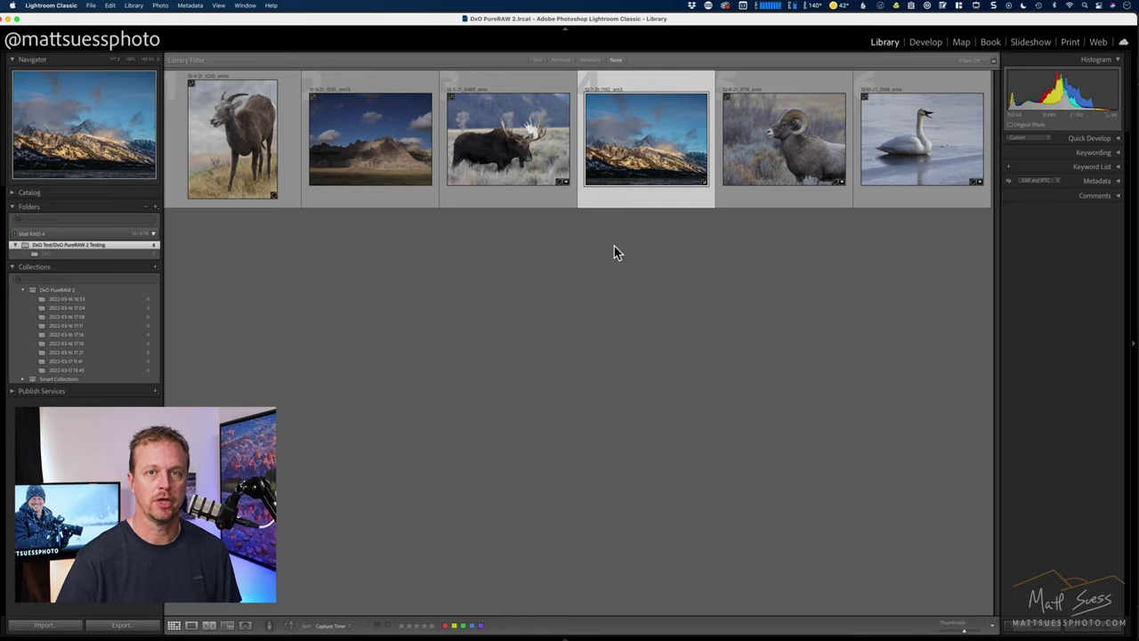
left_click(58, 7)
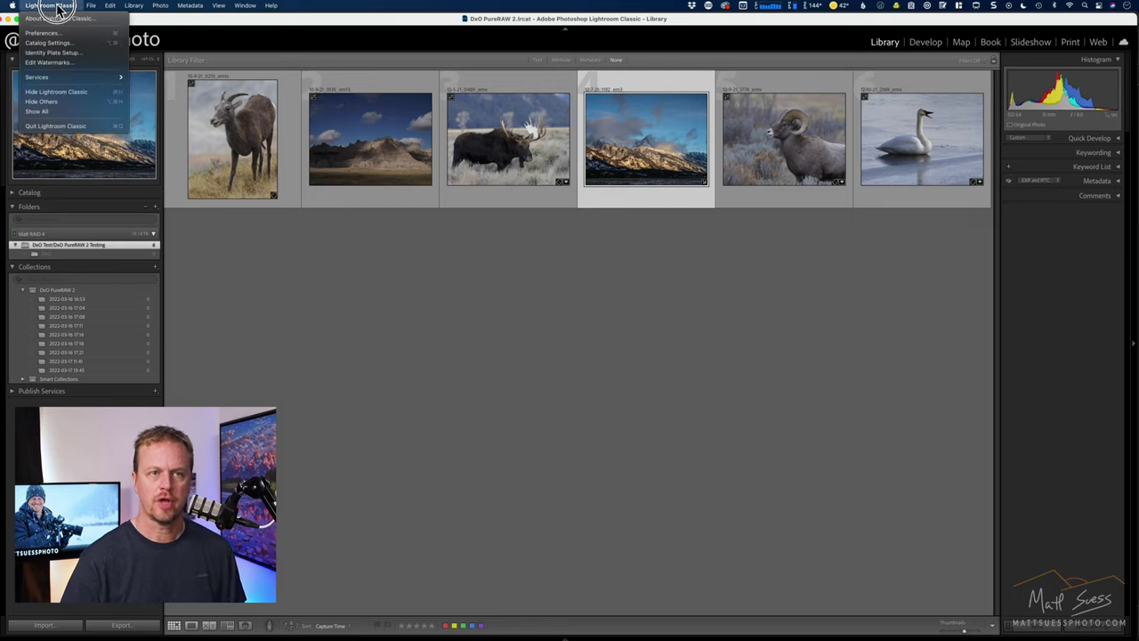
left_click(49, 43)
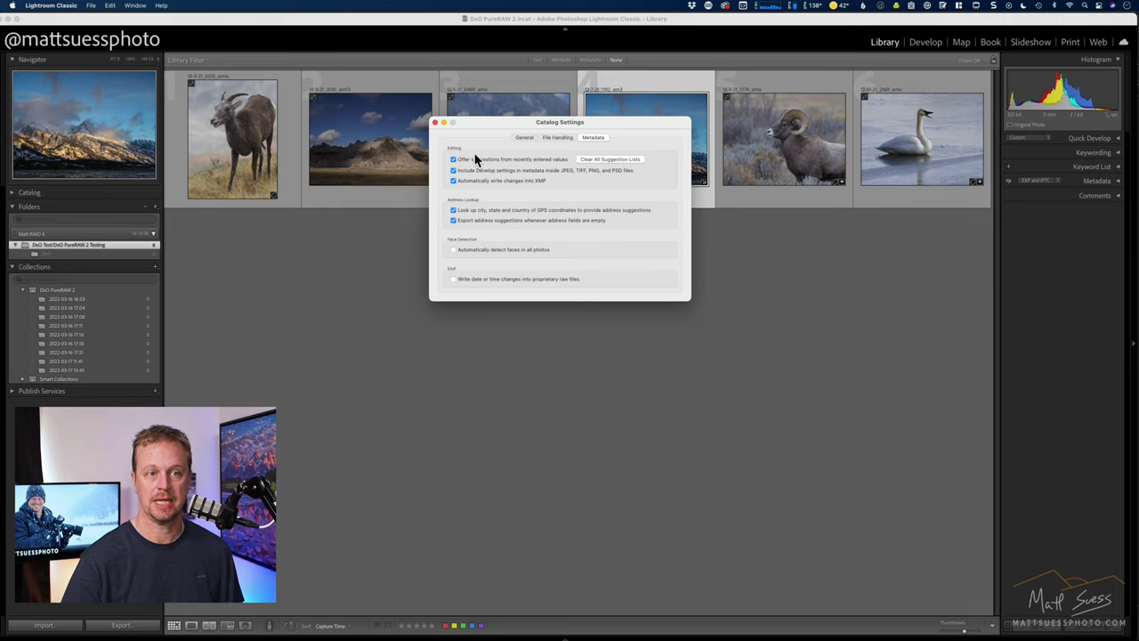
left_click(435, 123)
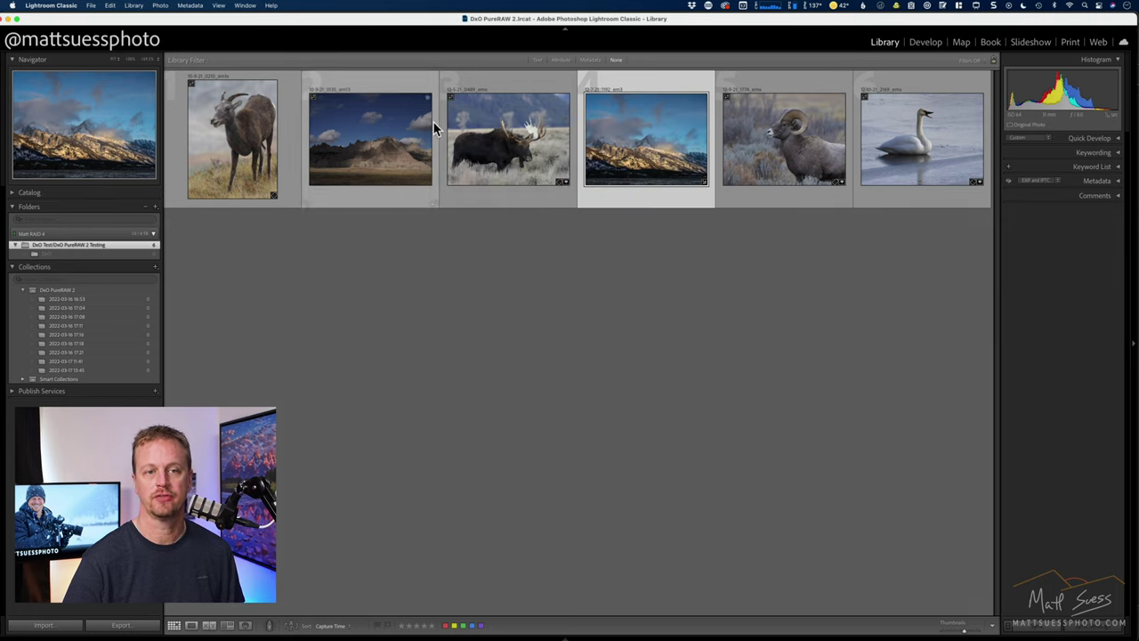
Export the mountain photo to DxO PureRAW 2 and process it as a DeepPRIME DNG with optical corrections.
right_click(664, 143)
mouse_move(702, 251)
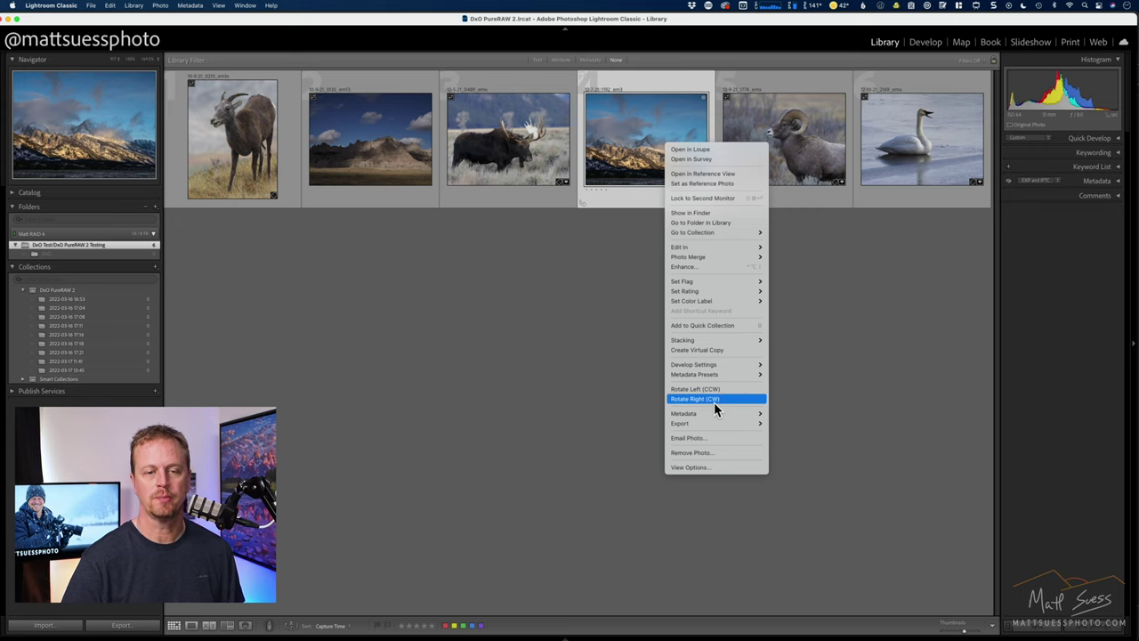
mouse_move(716, 426)
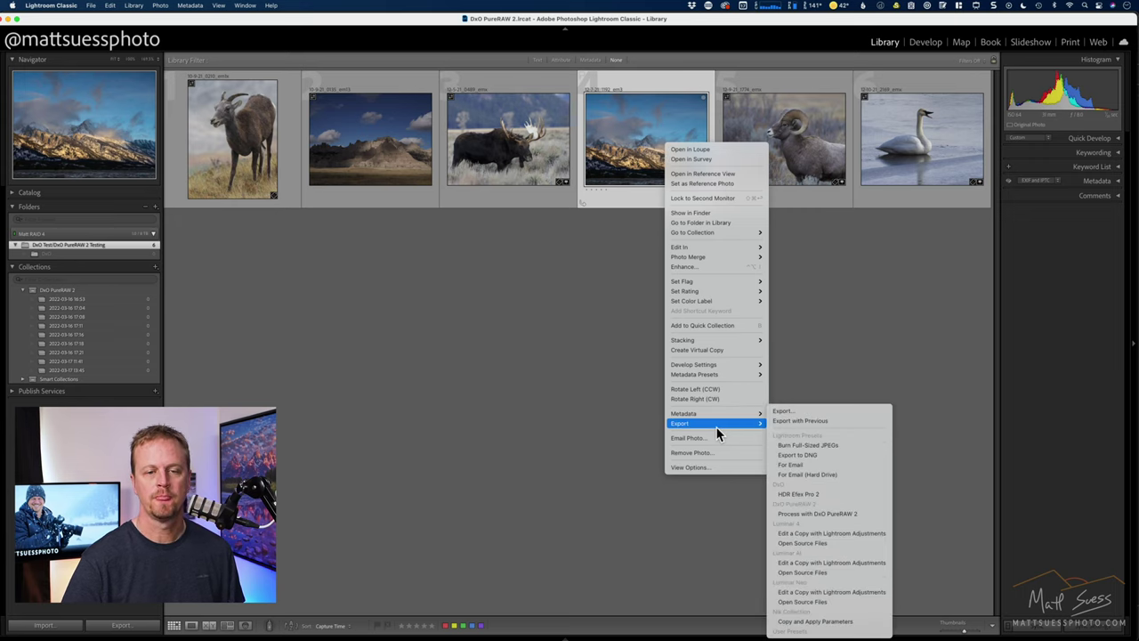
left_click(846, 522)
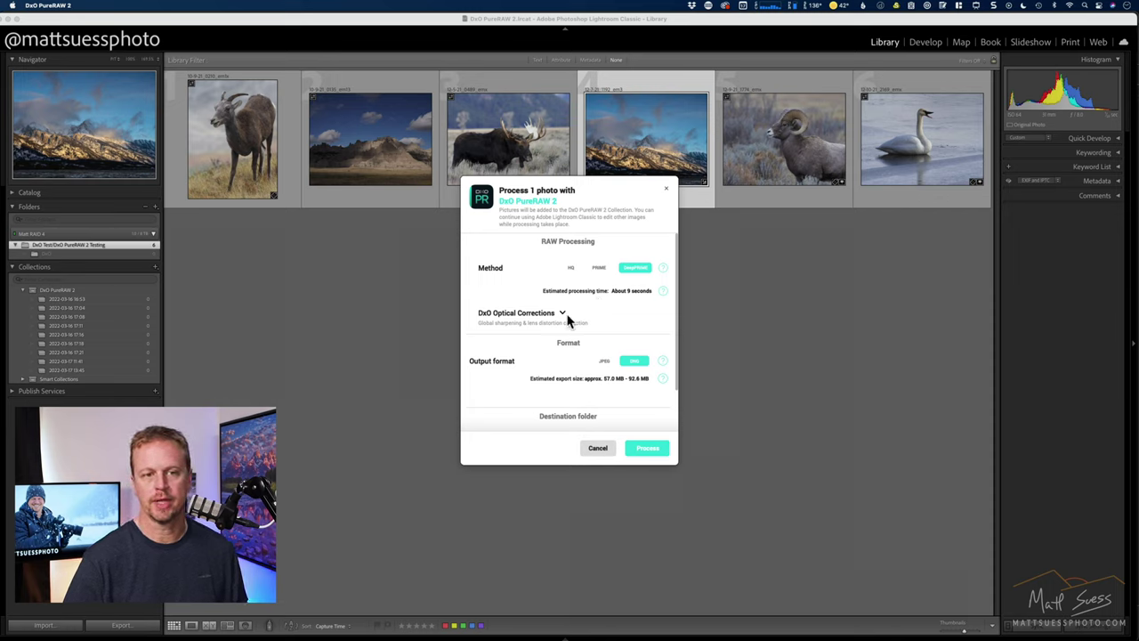
left_click(562, 312)
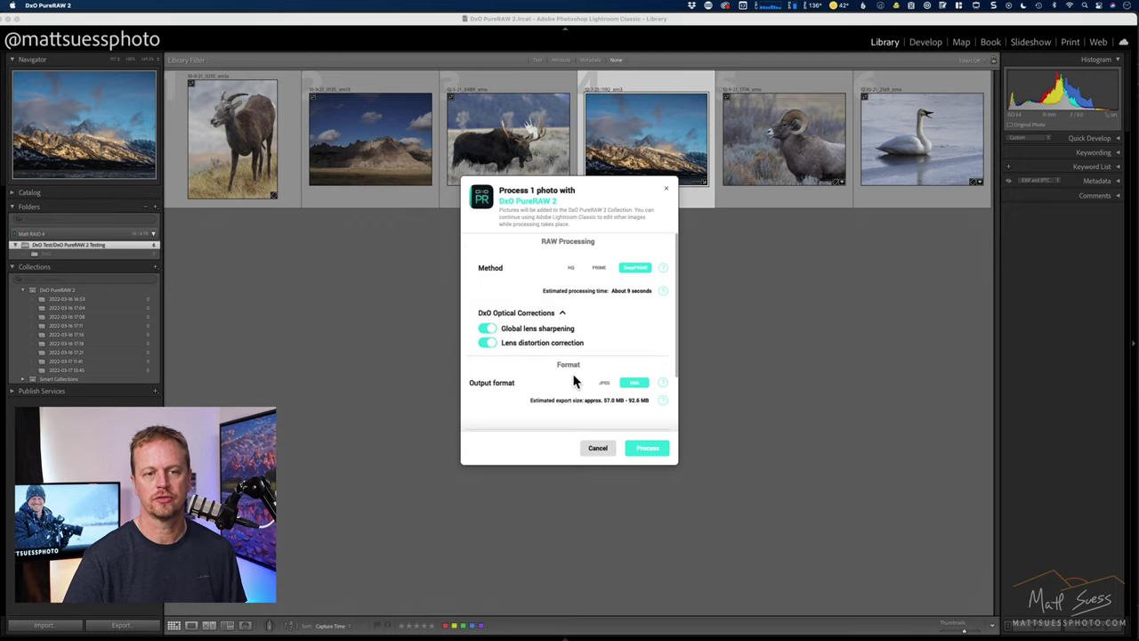
scroll(588, 382, "down", 3)
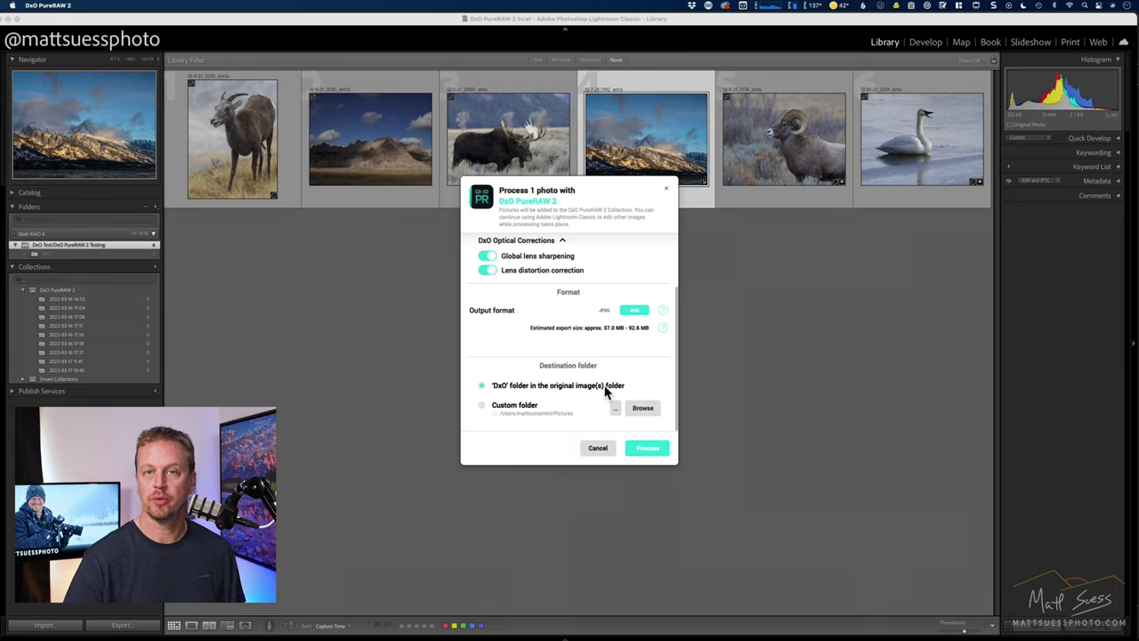
left_click(652, 449)
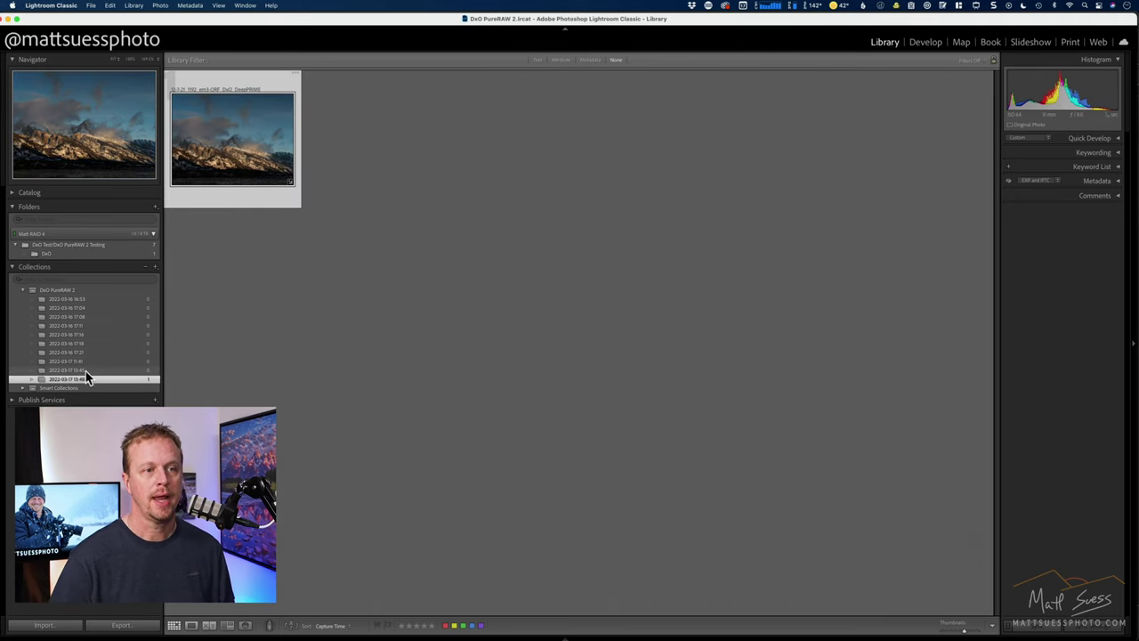
Open 12-7-21_1192_em3-ORF_DxO_DeepPRIME.dng from the DxO PureRAW 2 Testing folder in Develop.
left_click(69, 244)
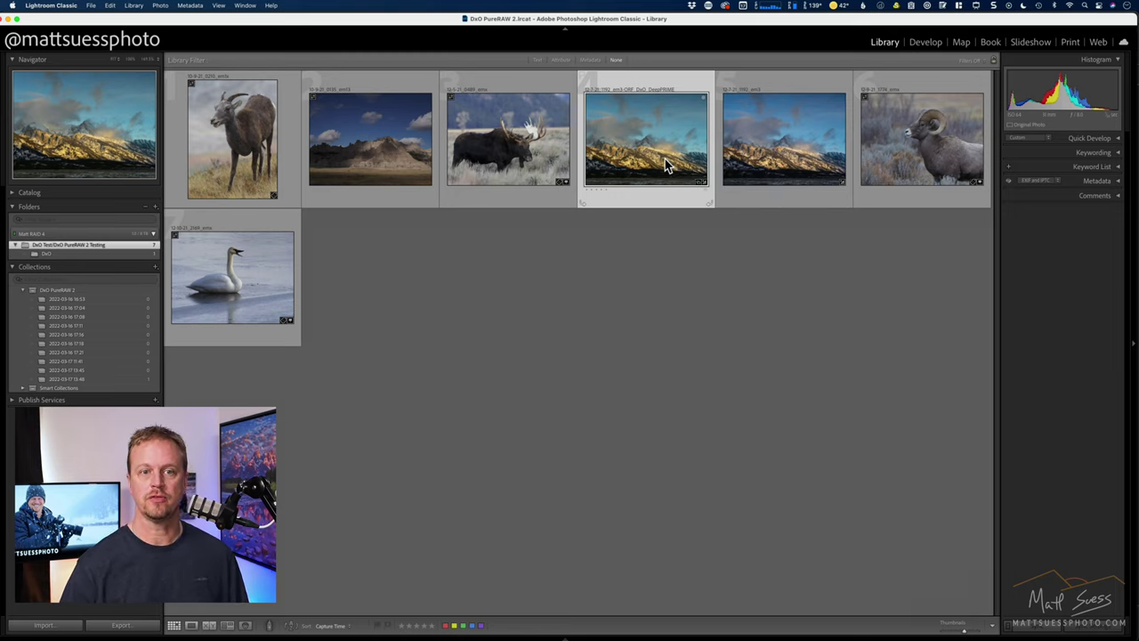
left_click(923, 42)
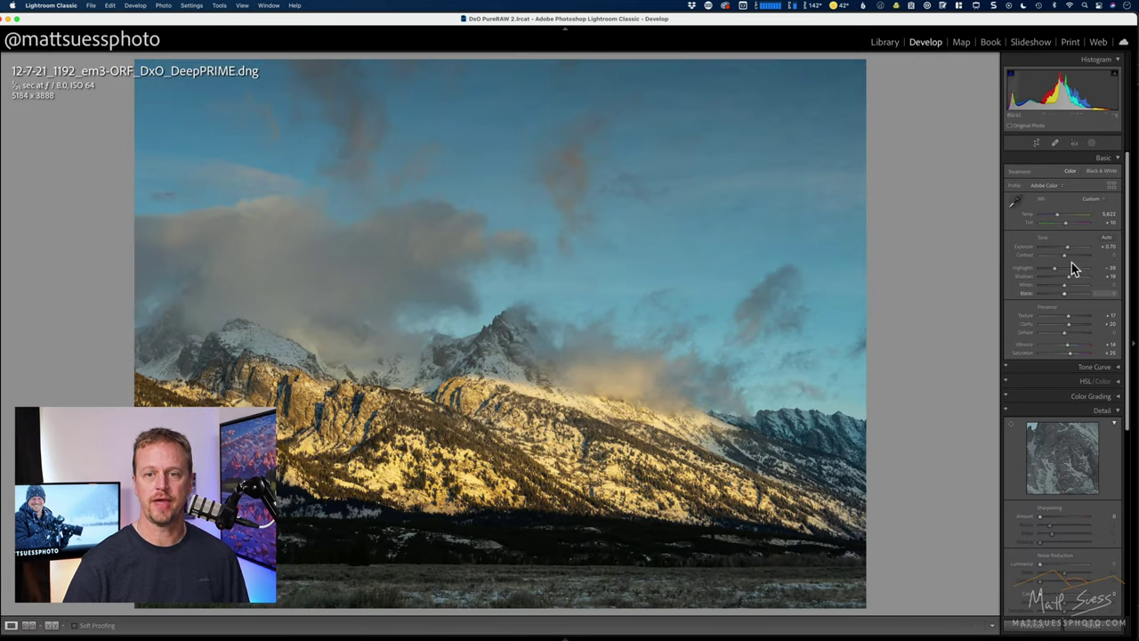
Flip between 12-7-21_1192_em3.ORF and its DNG, cooling the DNG to Temp 4,989, Tint +25.
key("Right")
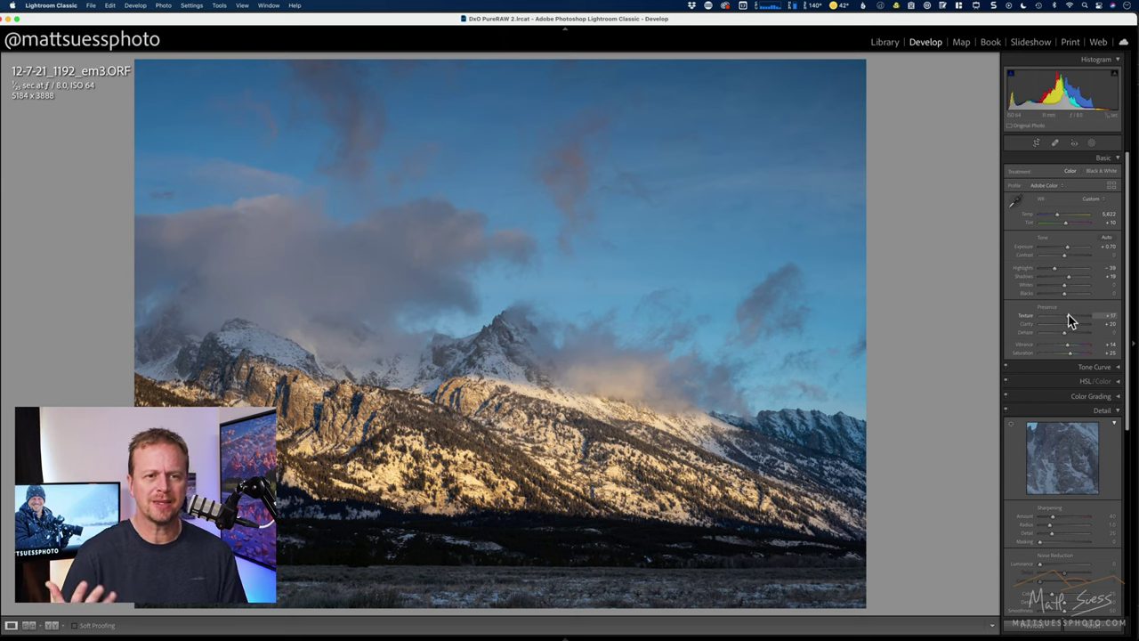
key("Right")
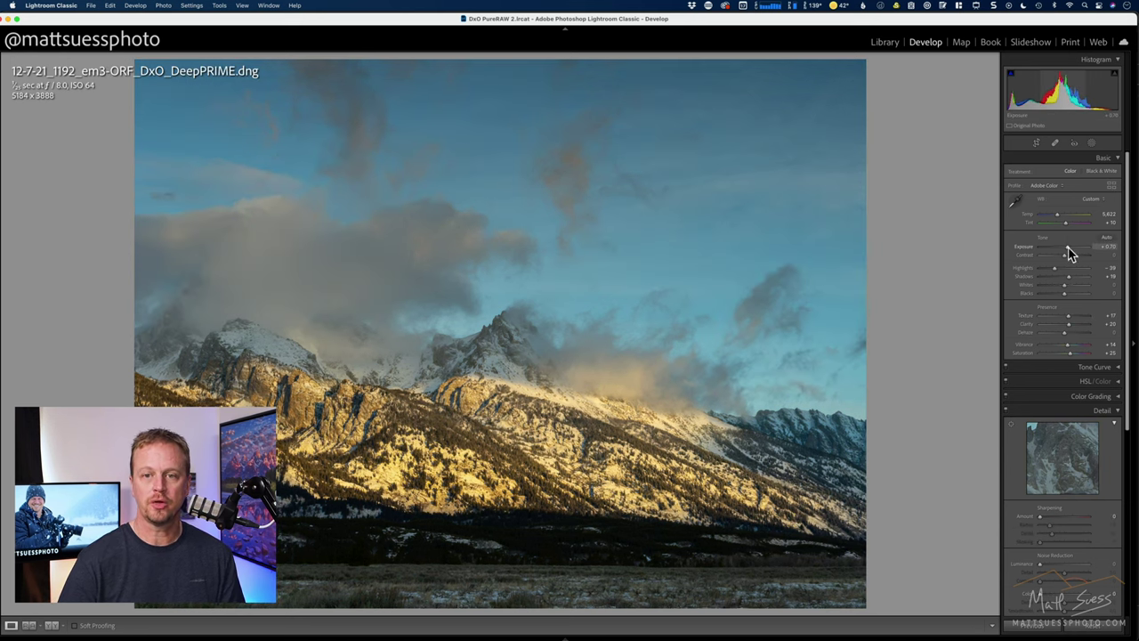
mouse_move(1057, 214)
left_mouse_down()
mouse_move(1069, 224)
mouse_move(1055, 218)
left_mouse_up()
key("Right")
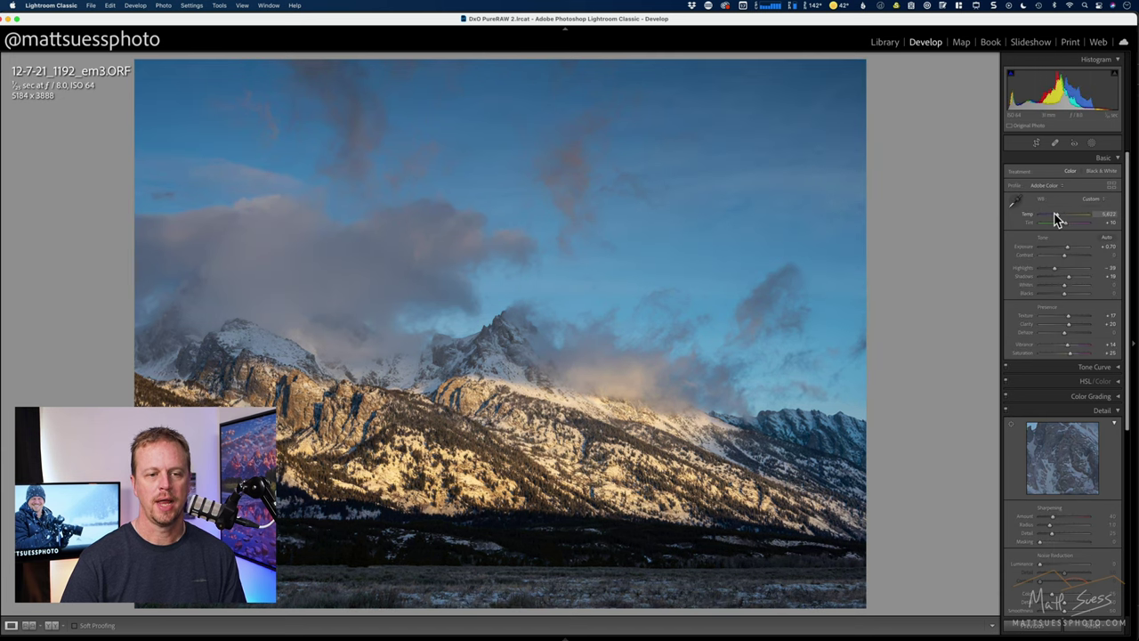
key("Left")
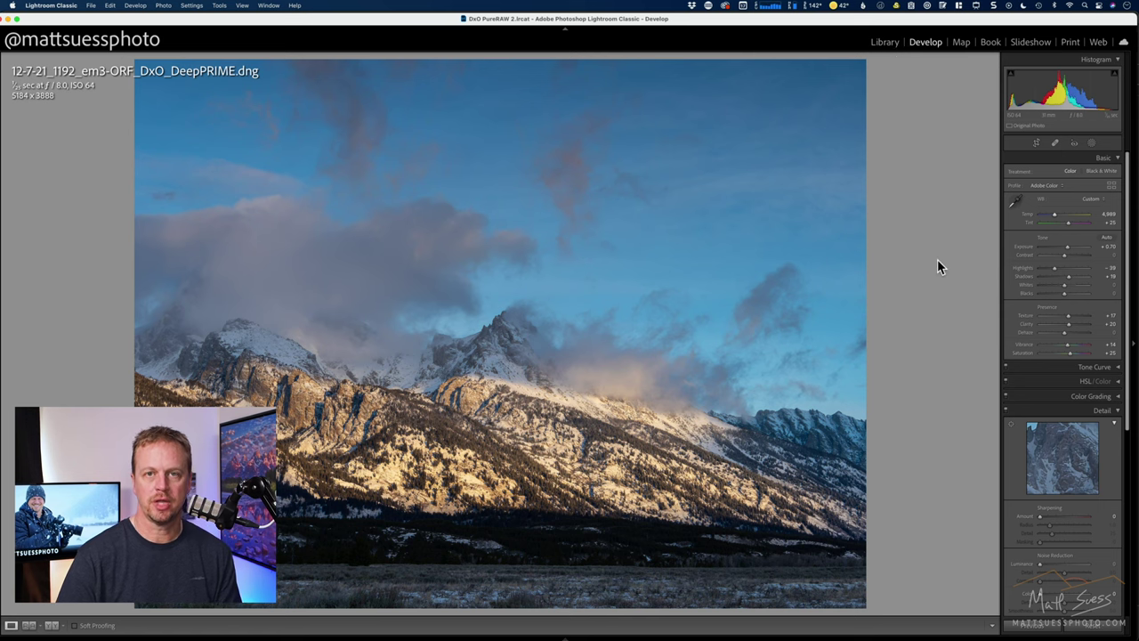
key("Right")
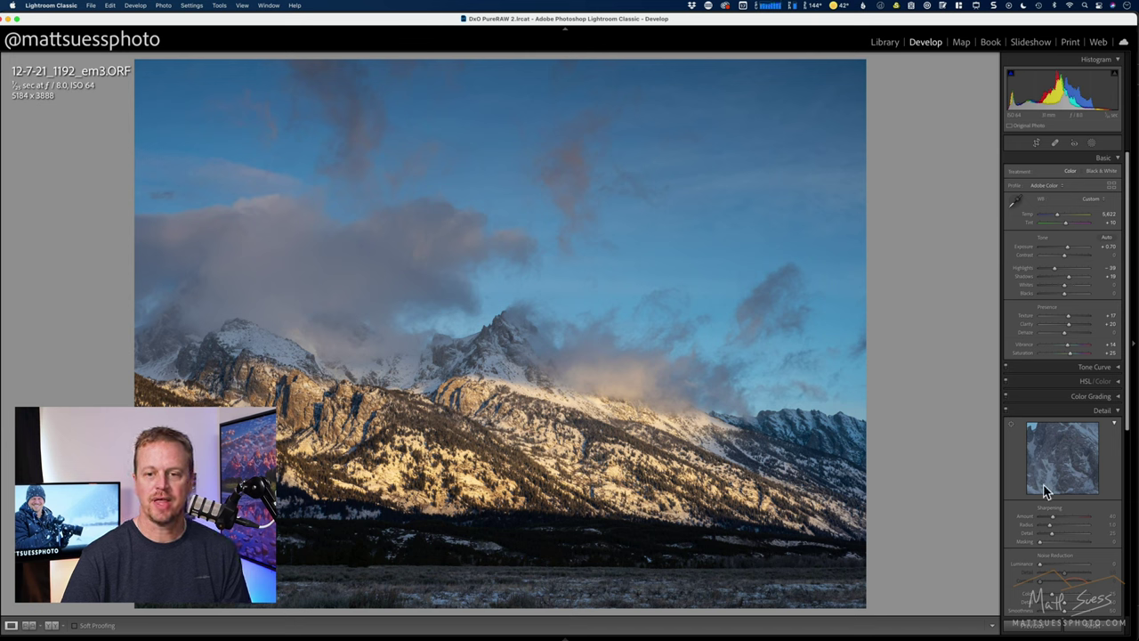
Compare Detail and Lens Corrections between ORF and DNG; the DNG has zero sharpening and noise reduction.
scroll(1028, 525, "down", 3)
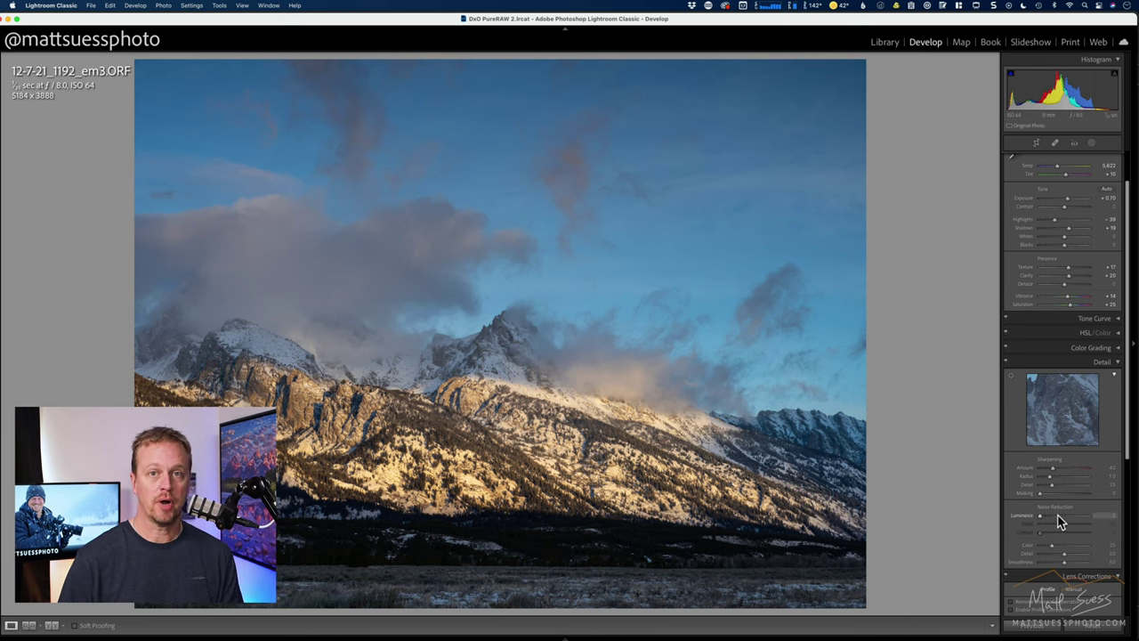
key("Right")
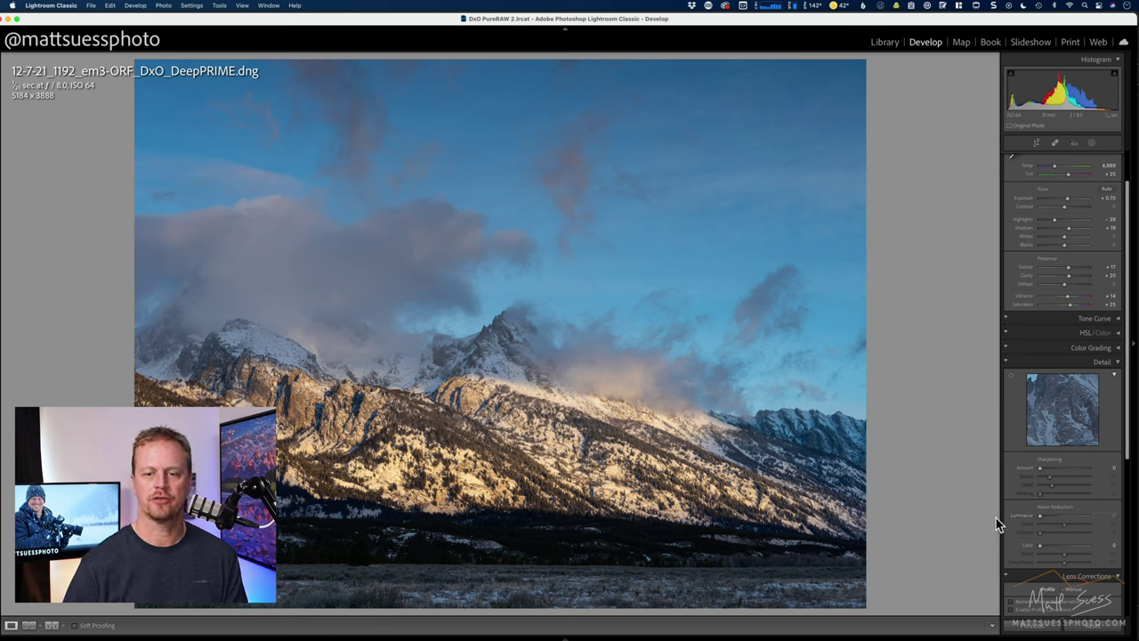
scroll(1022, 515, "down", 3)
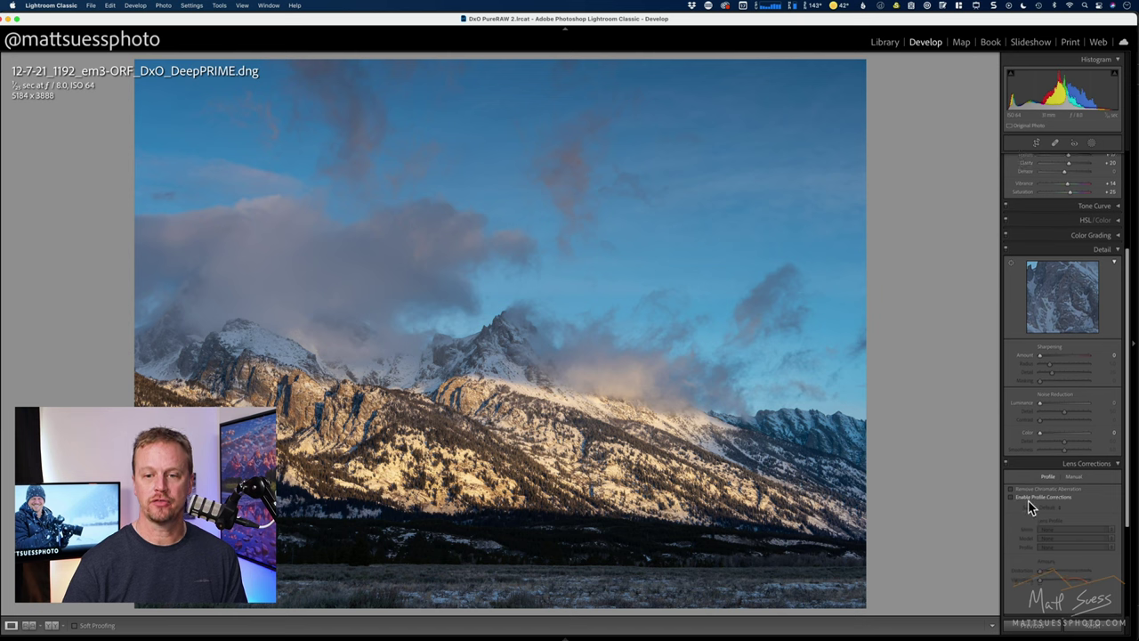
scroll(1030, 507, "down", 1)
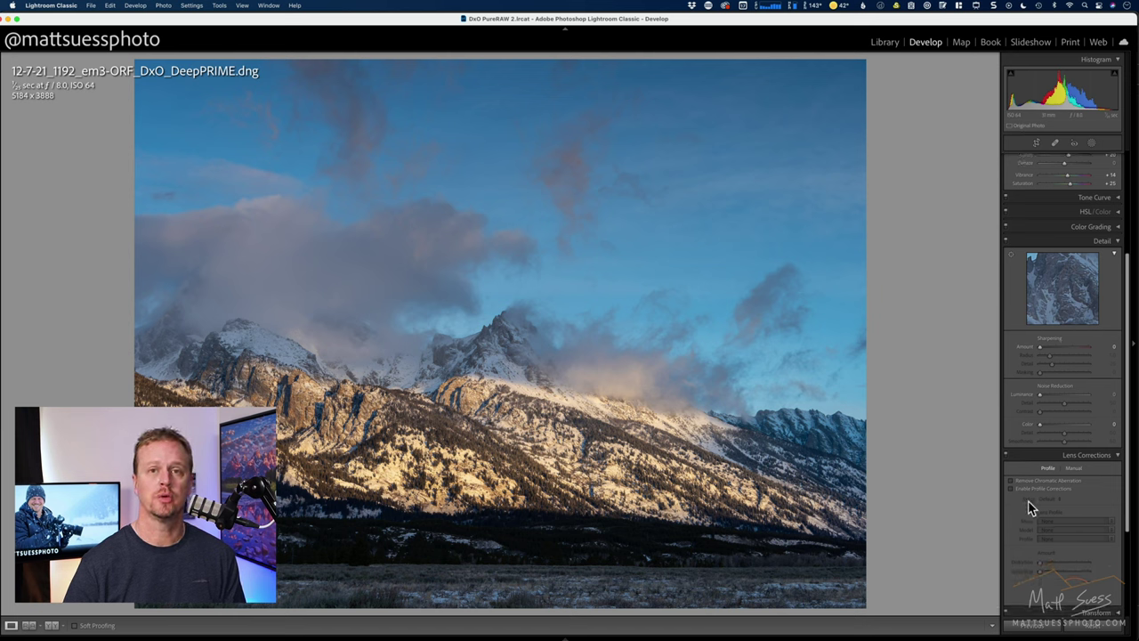
key("Left")
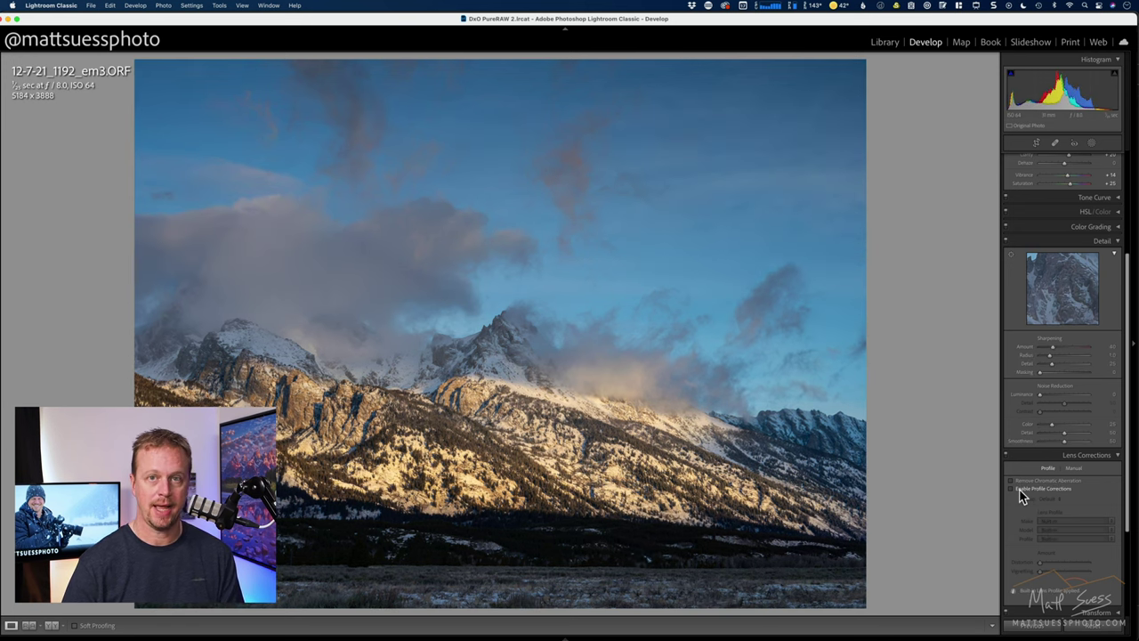
key("Right")
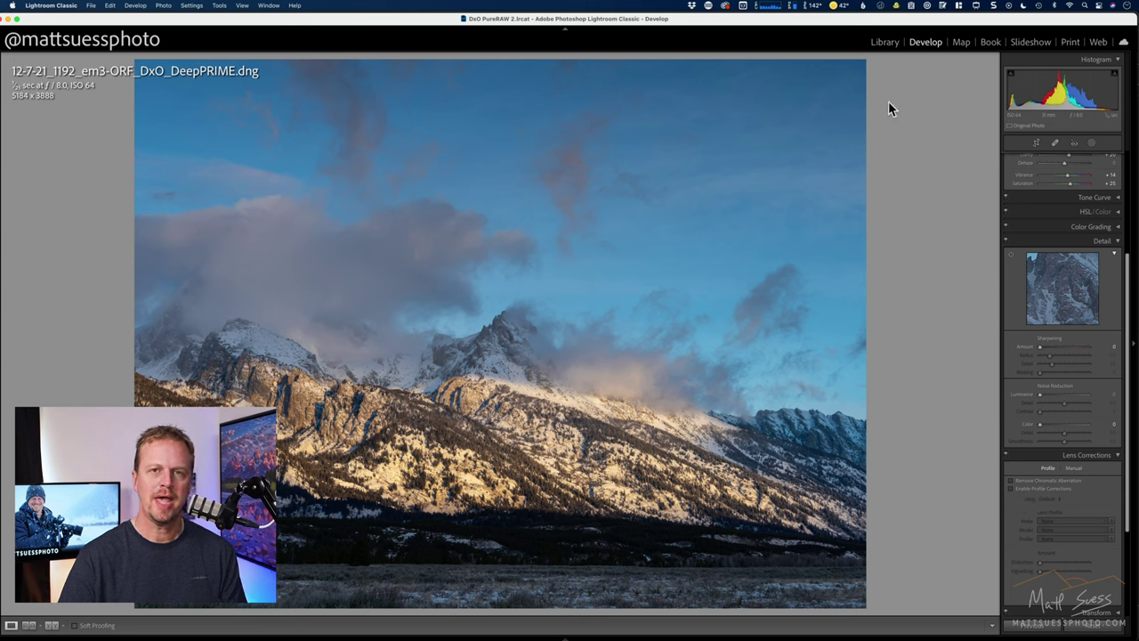
Select the DNG and ORF in the Library grid and view them side by side in Compare at 1:1.
left_click(880, 41)
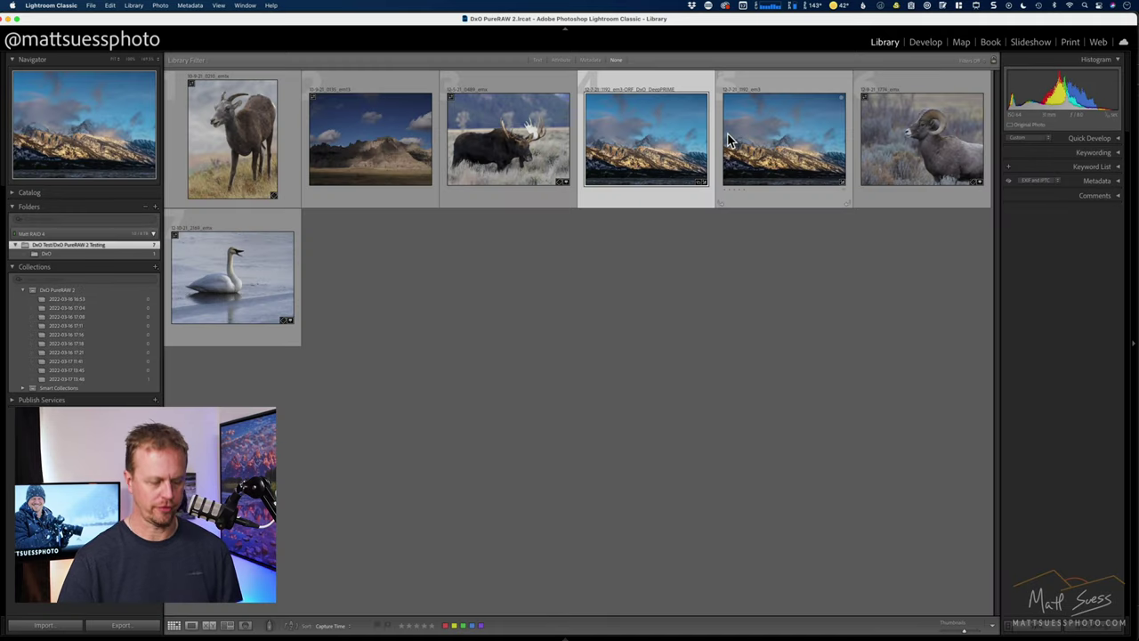
left_click(757, 131, "super")
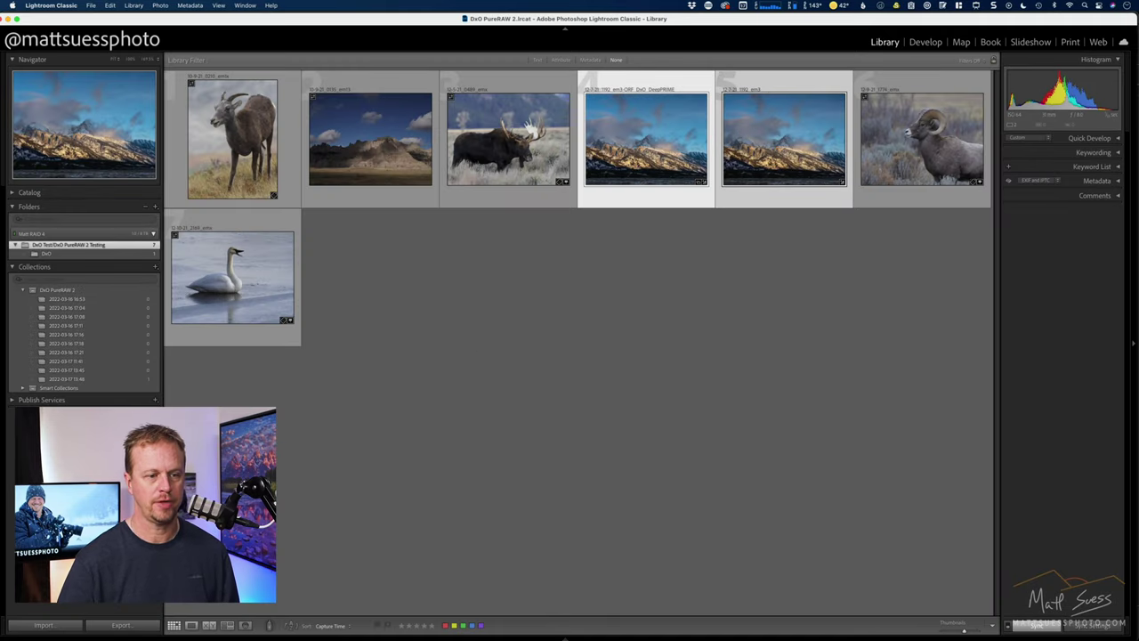
left_click(210, 625)
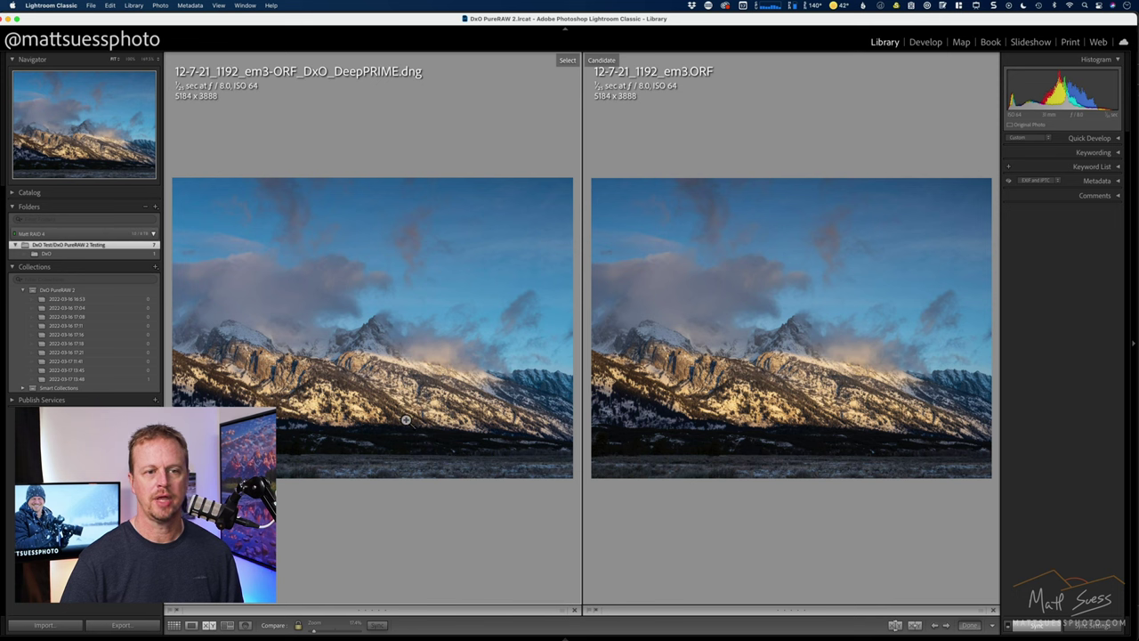
left_click(423, 360)
Pan the 1:1 comparison across the peak, sunlit cliffs and sky to compare noise.
left_click_drag(415, 452, 377, 305)
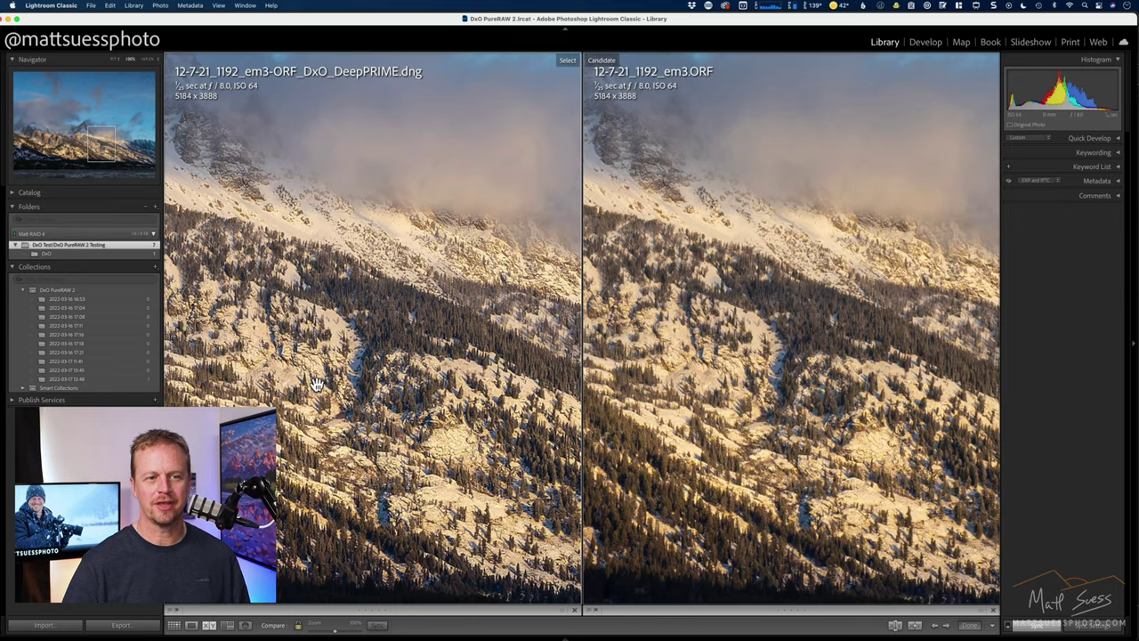
left_click_drag(308, 382, 607, 553)
left_click_drag(310, 407, 555, 527)
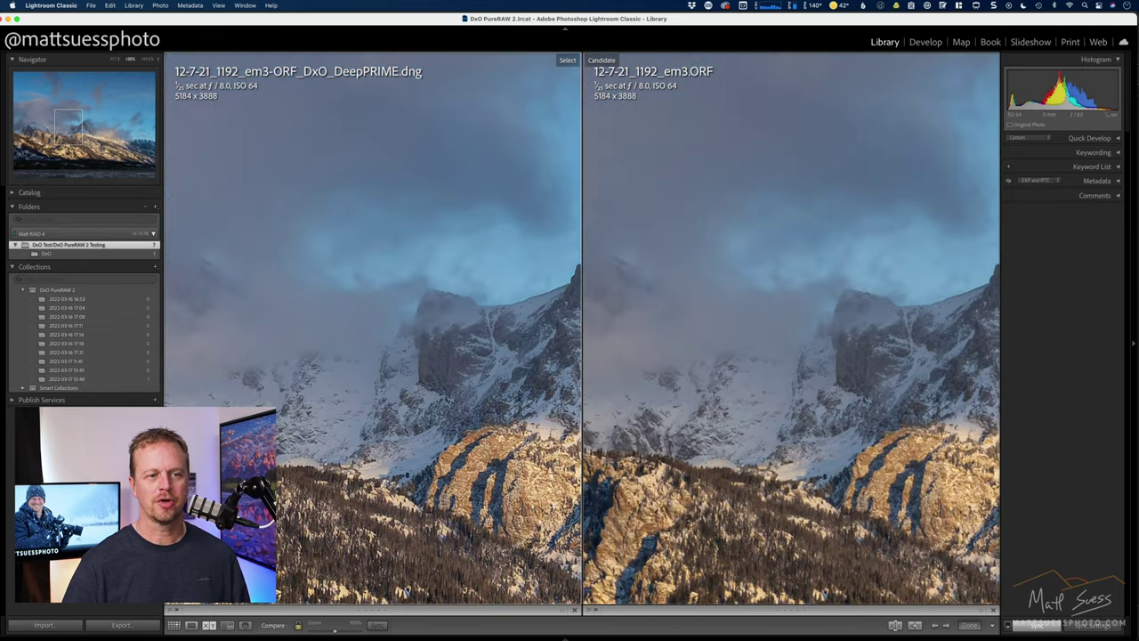
left_click_drag(827, 605, 686, 483)
left_click_drag(368, 485, 386, 362)
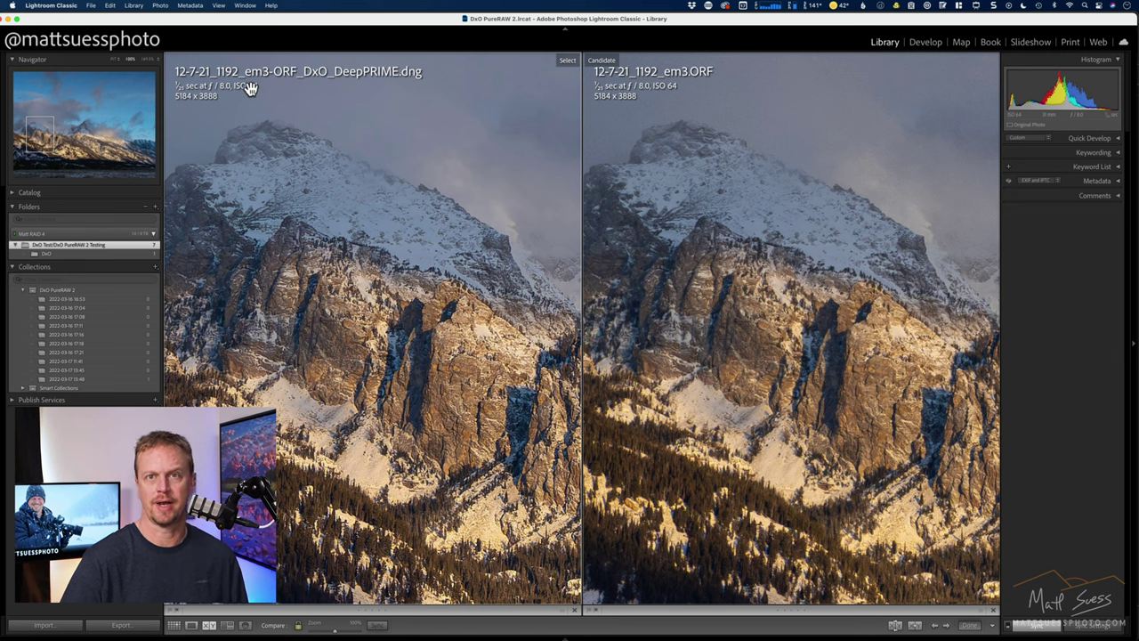
left_click_drag(445, 154, 400, 356)
left_click_drag(411, 244, 444, 424)
left_click_drag(435, 264, 438, 407)
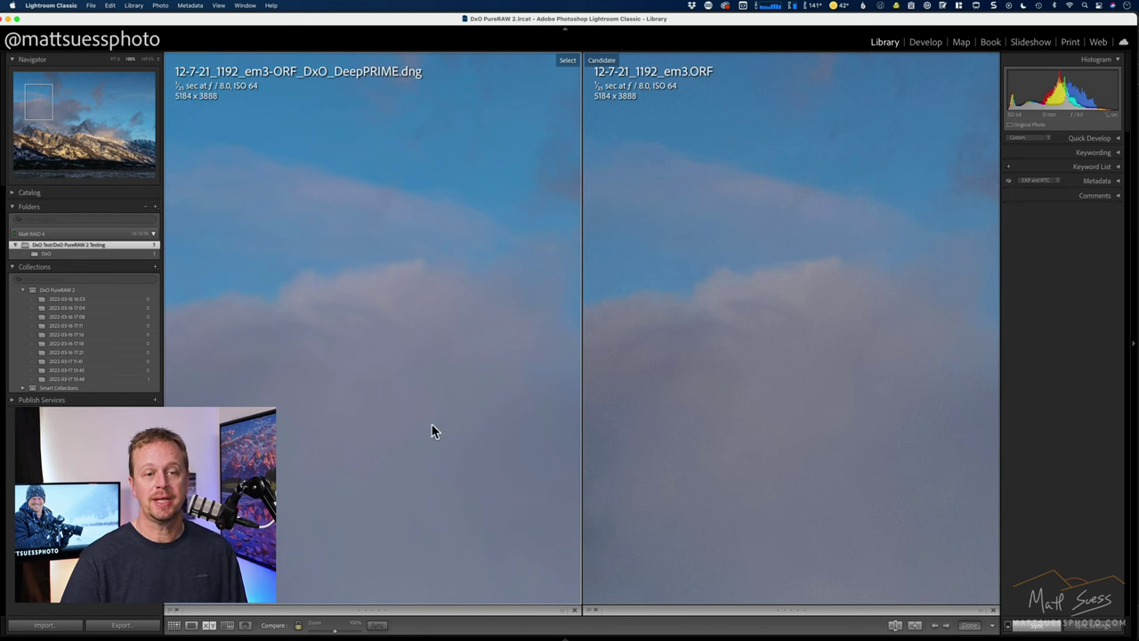
Pan both 1:1 Compare images down from the sky to the snowy cliffs and forested lower slopes.
left_click_drag(431, 432, 401, 186)
left_click_drag(442, 359, 442, 186)
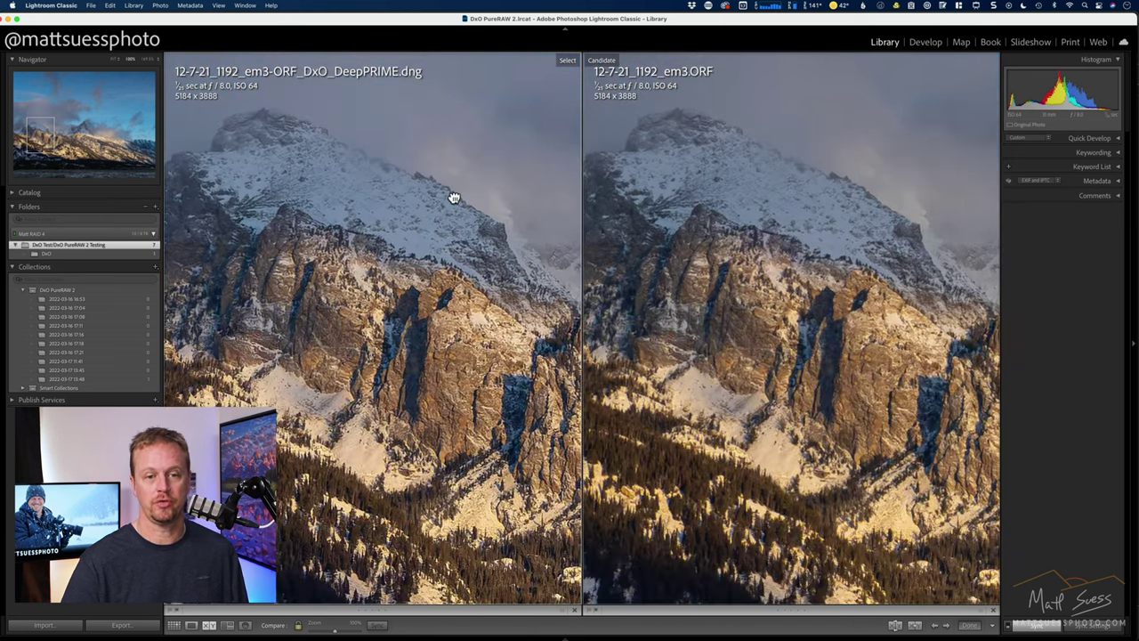
left_click_drag(390, 383, 394, 297)
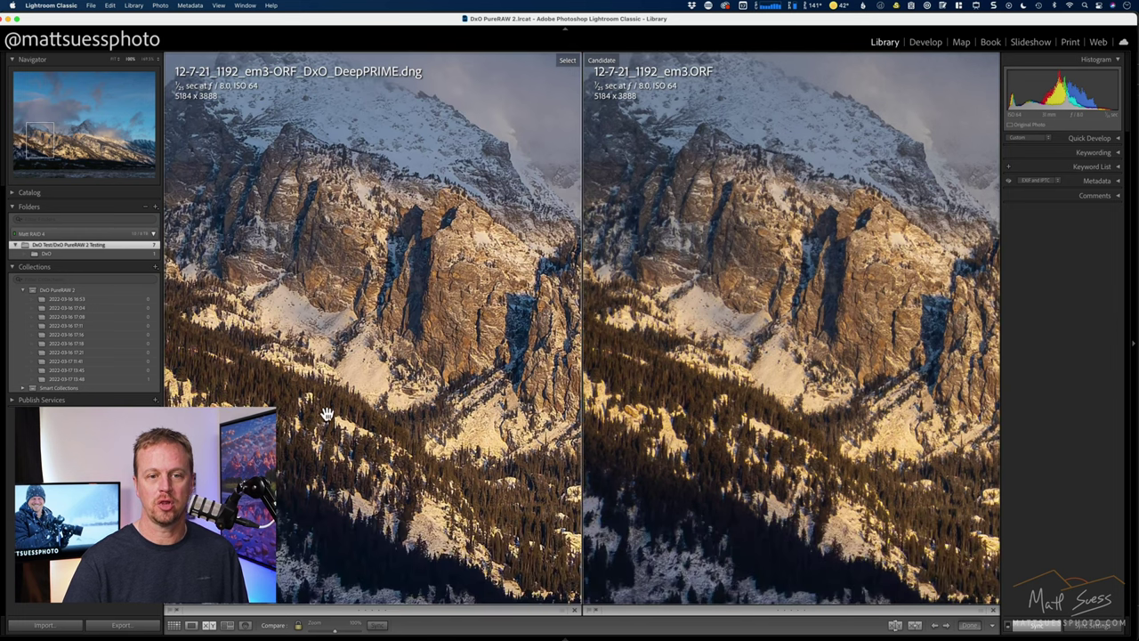